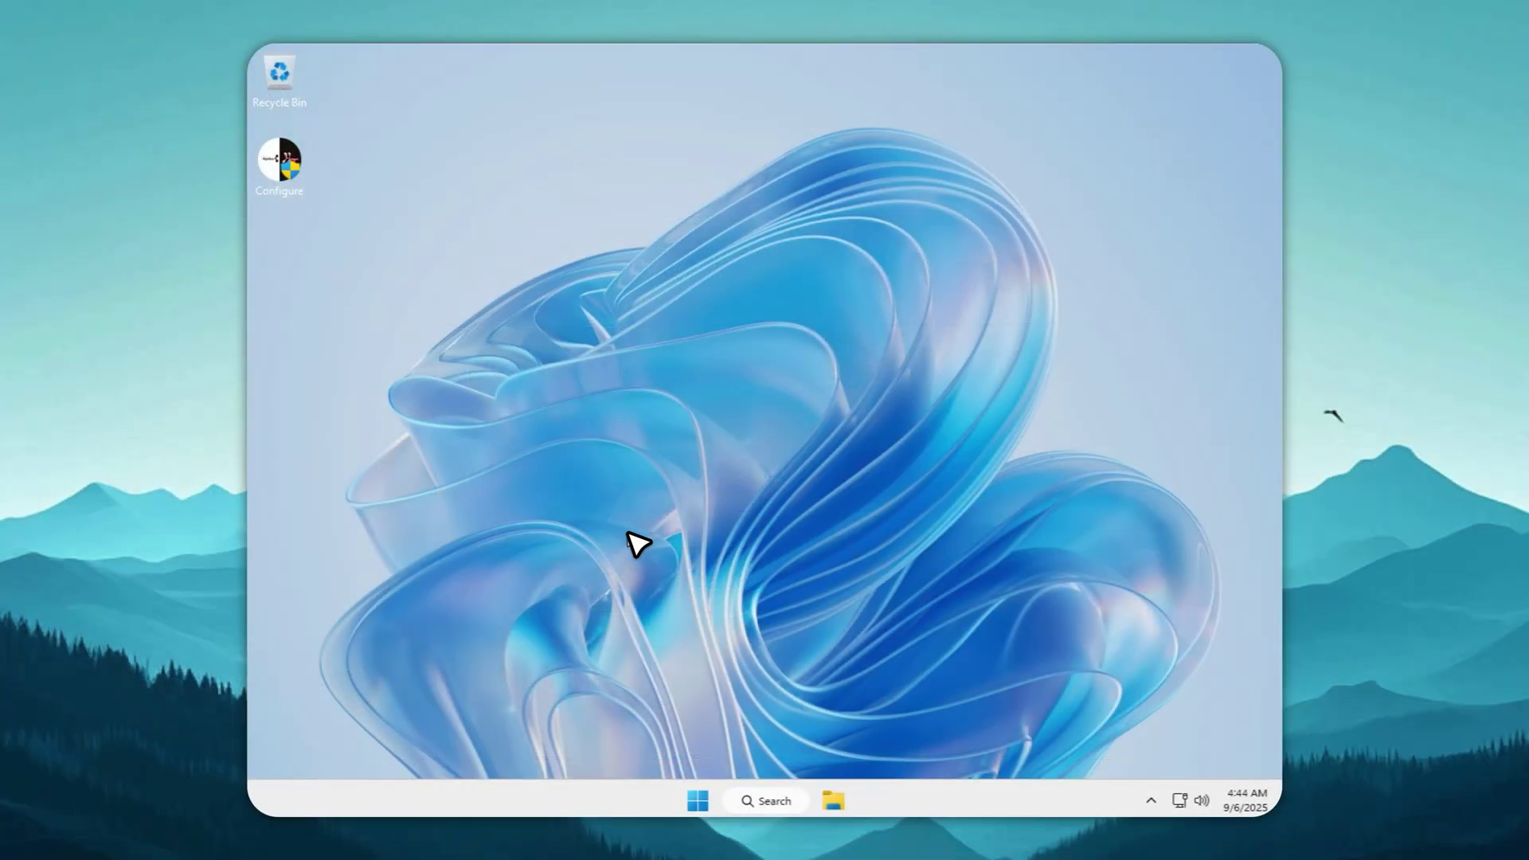
- Show the Windows version from the Run dialog, then open and close the Start menu
key("super+r")
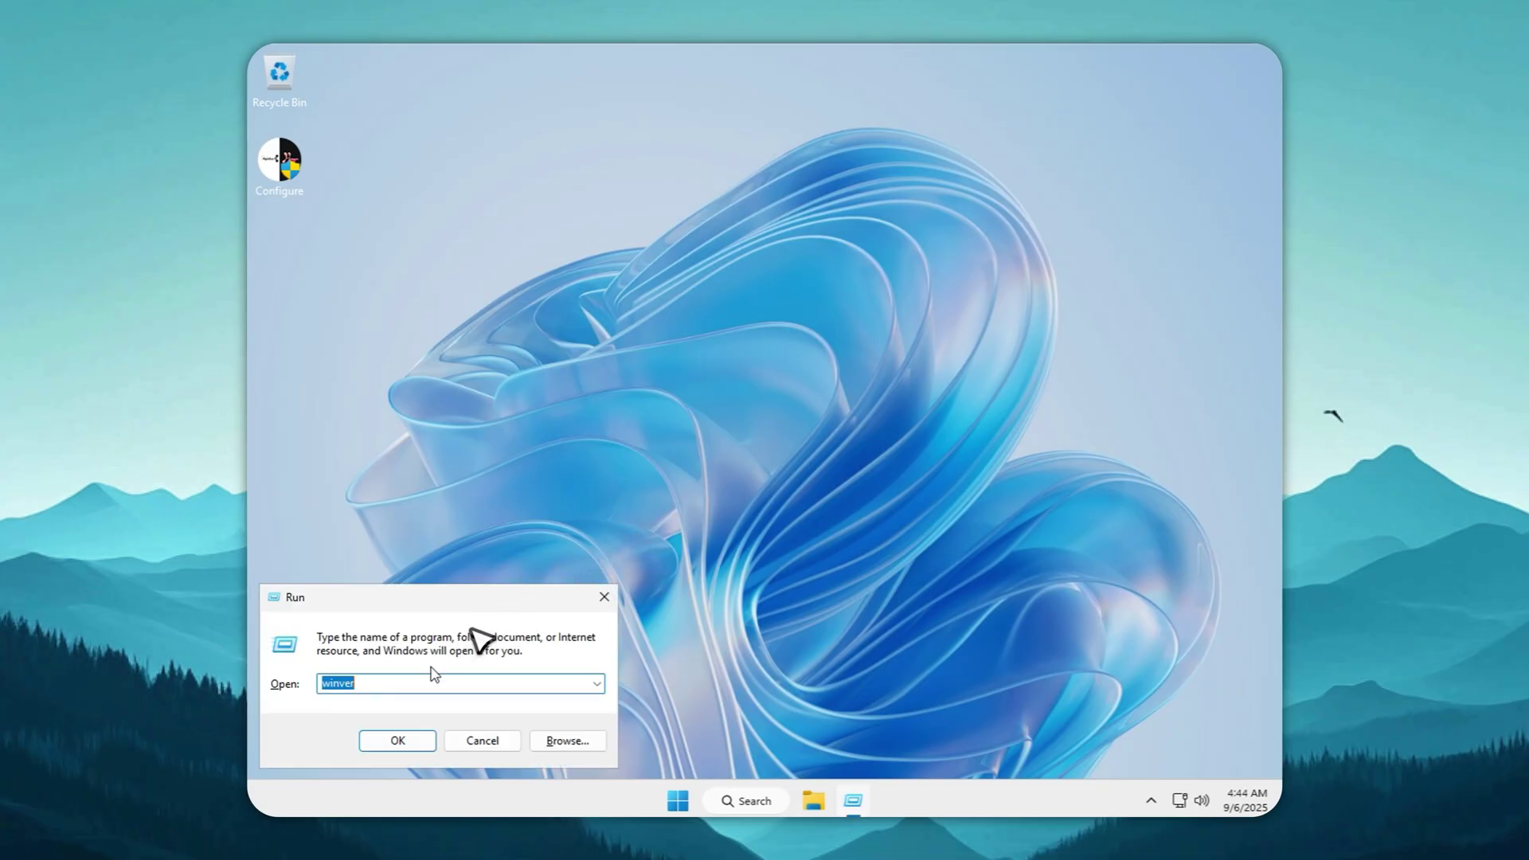
left_click(404, 739)
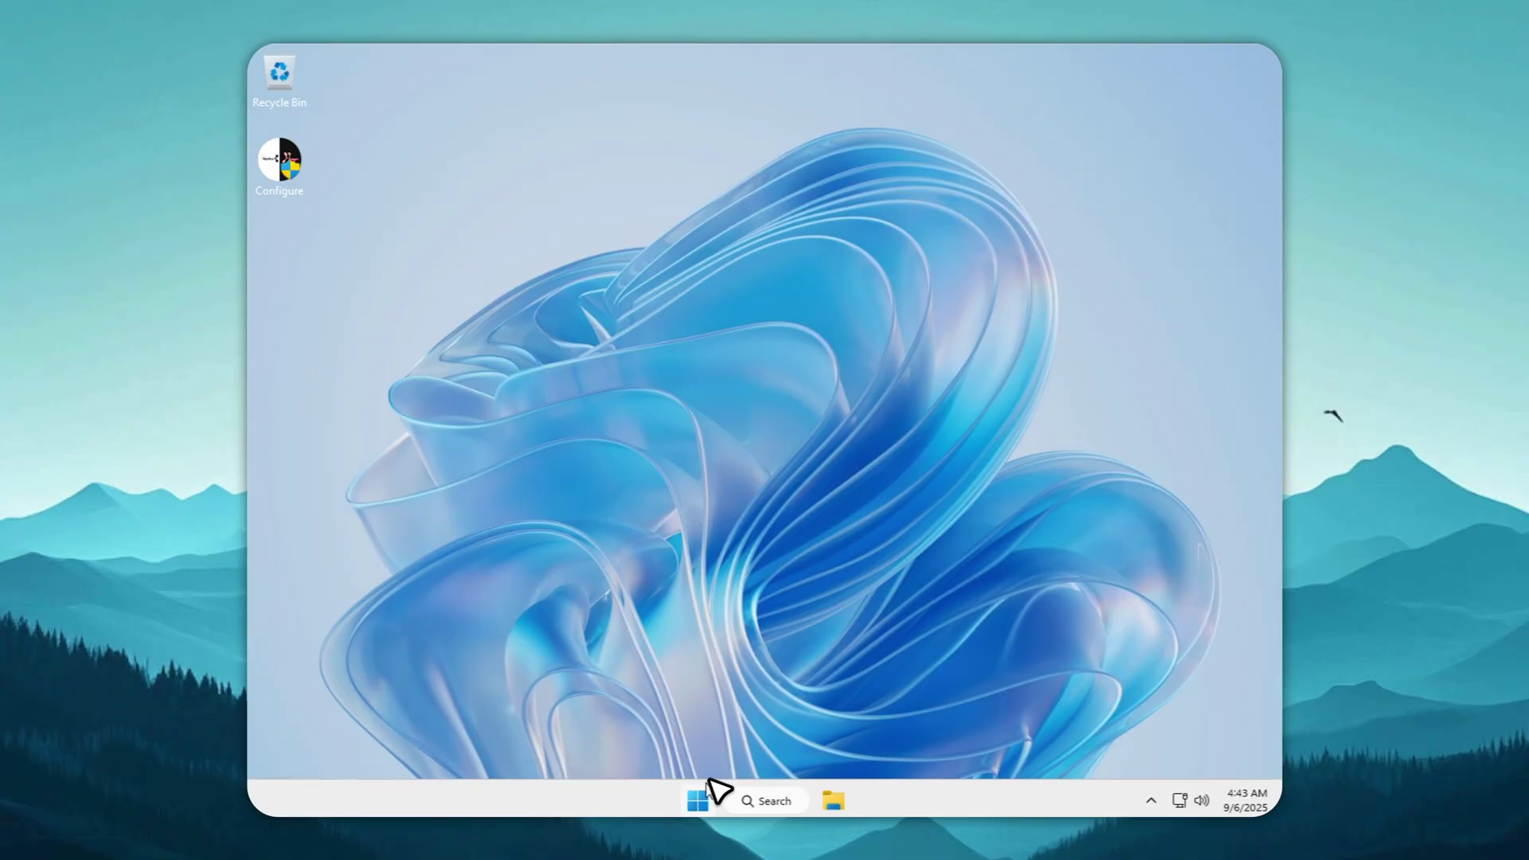
left_click(699, 799)
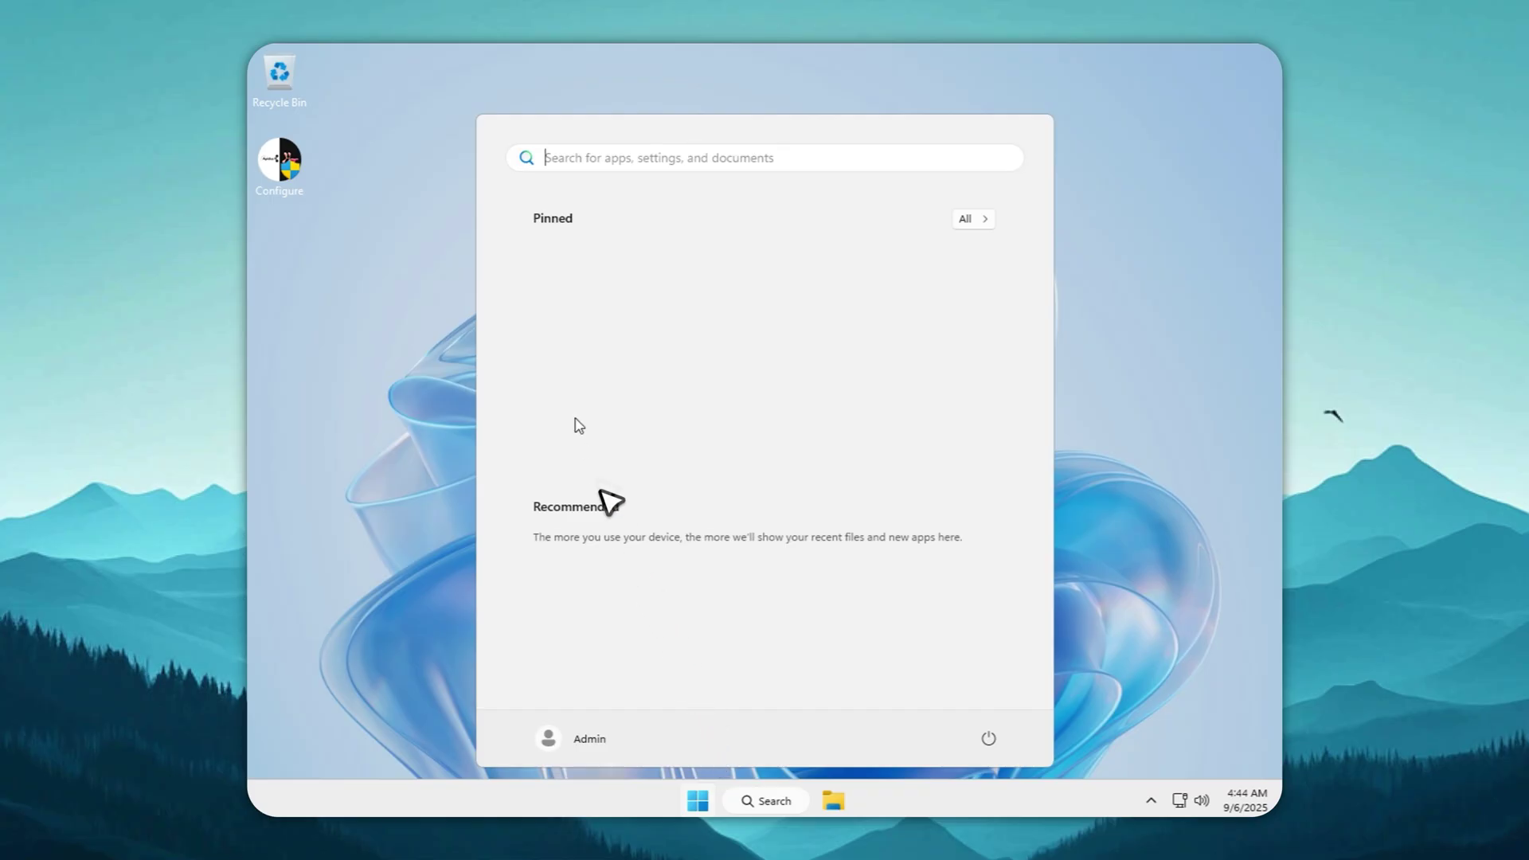
left_click(1124, 371)
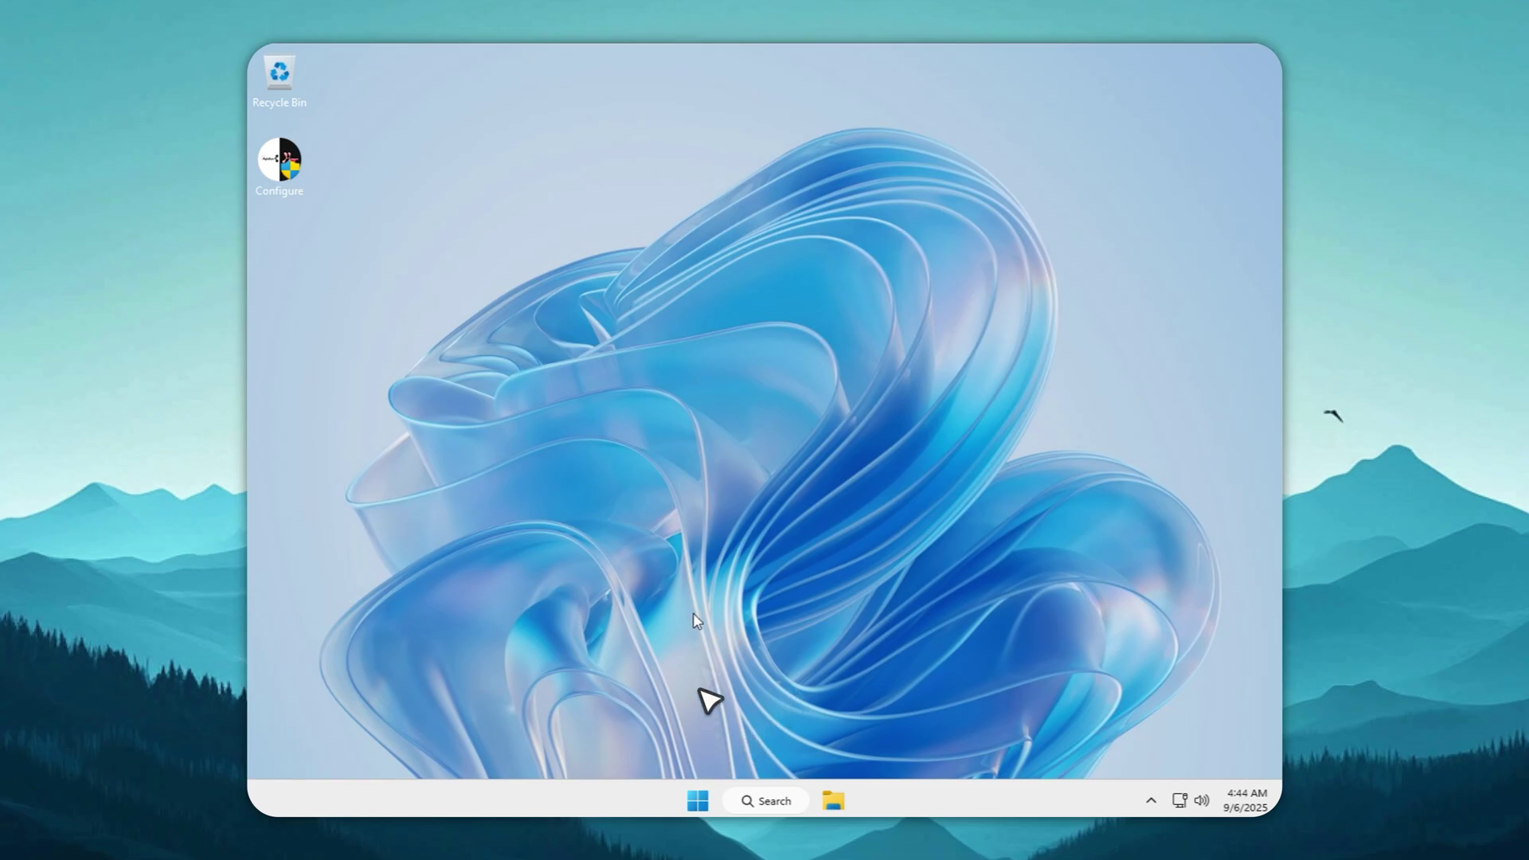
- Launch Settings from Start's All apps list
left_click(698, 801)
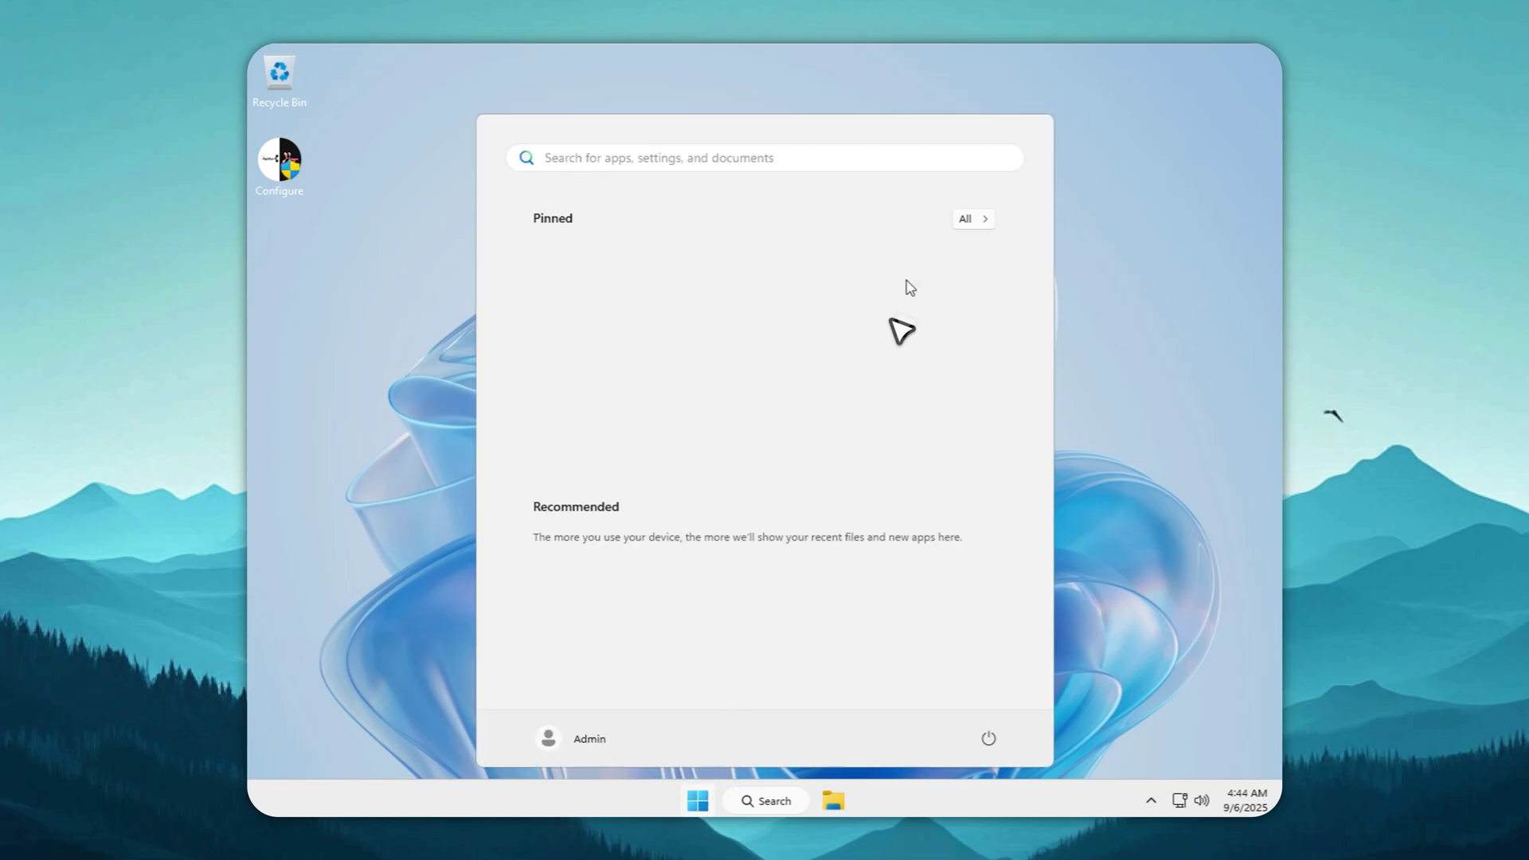
left_click(966, 217)
scroll(753, 478, "down", 2)
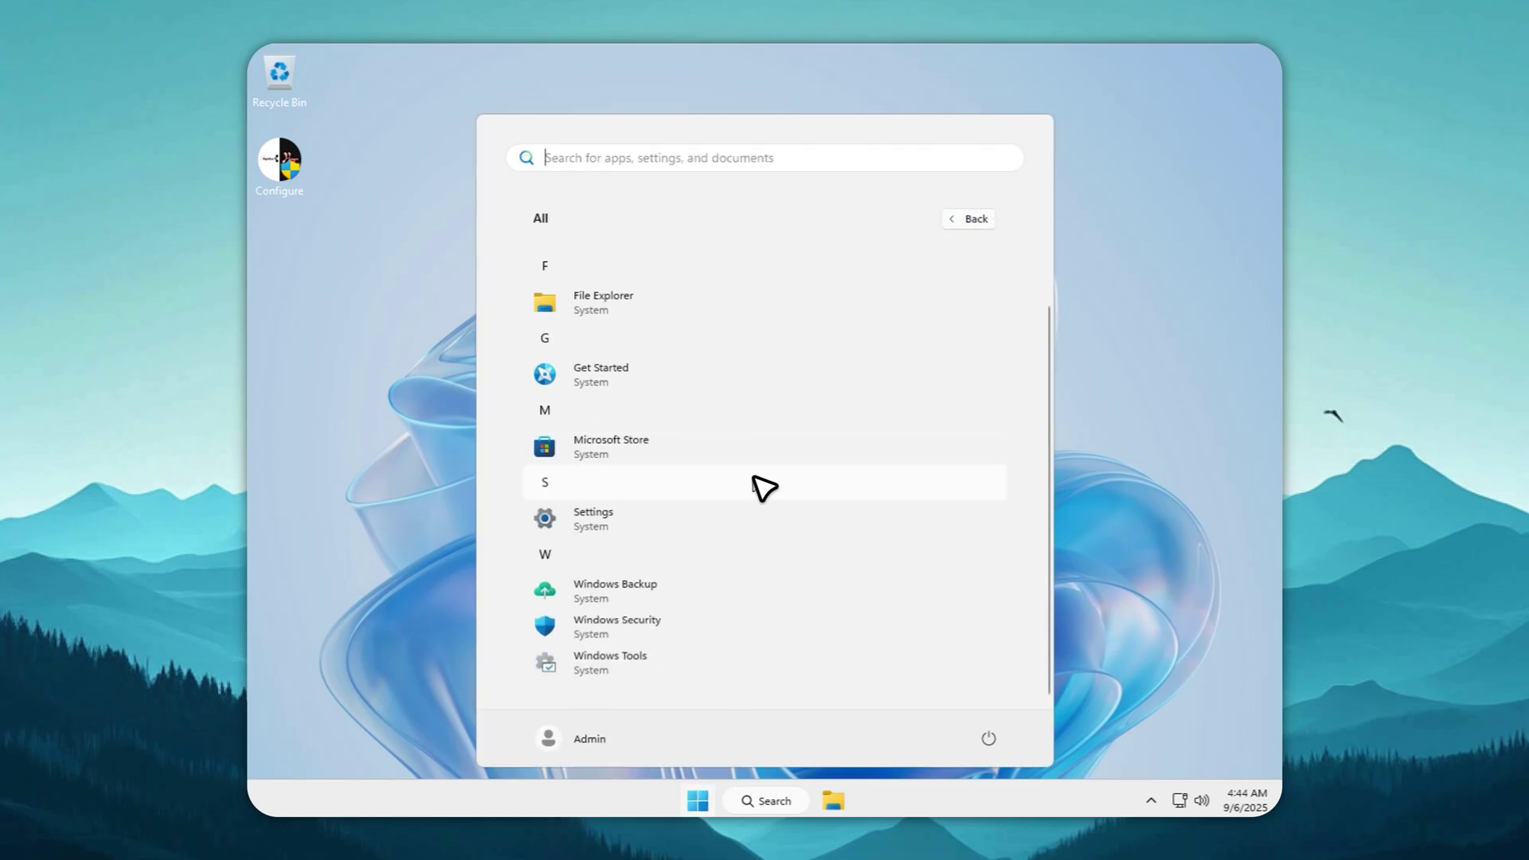
left_click(632, 519)
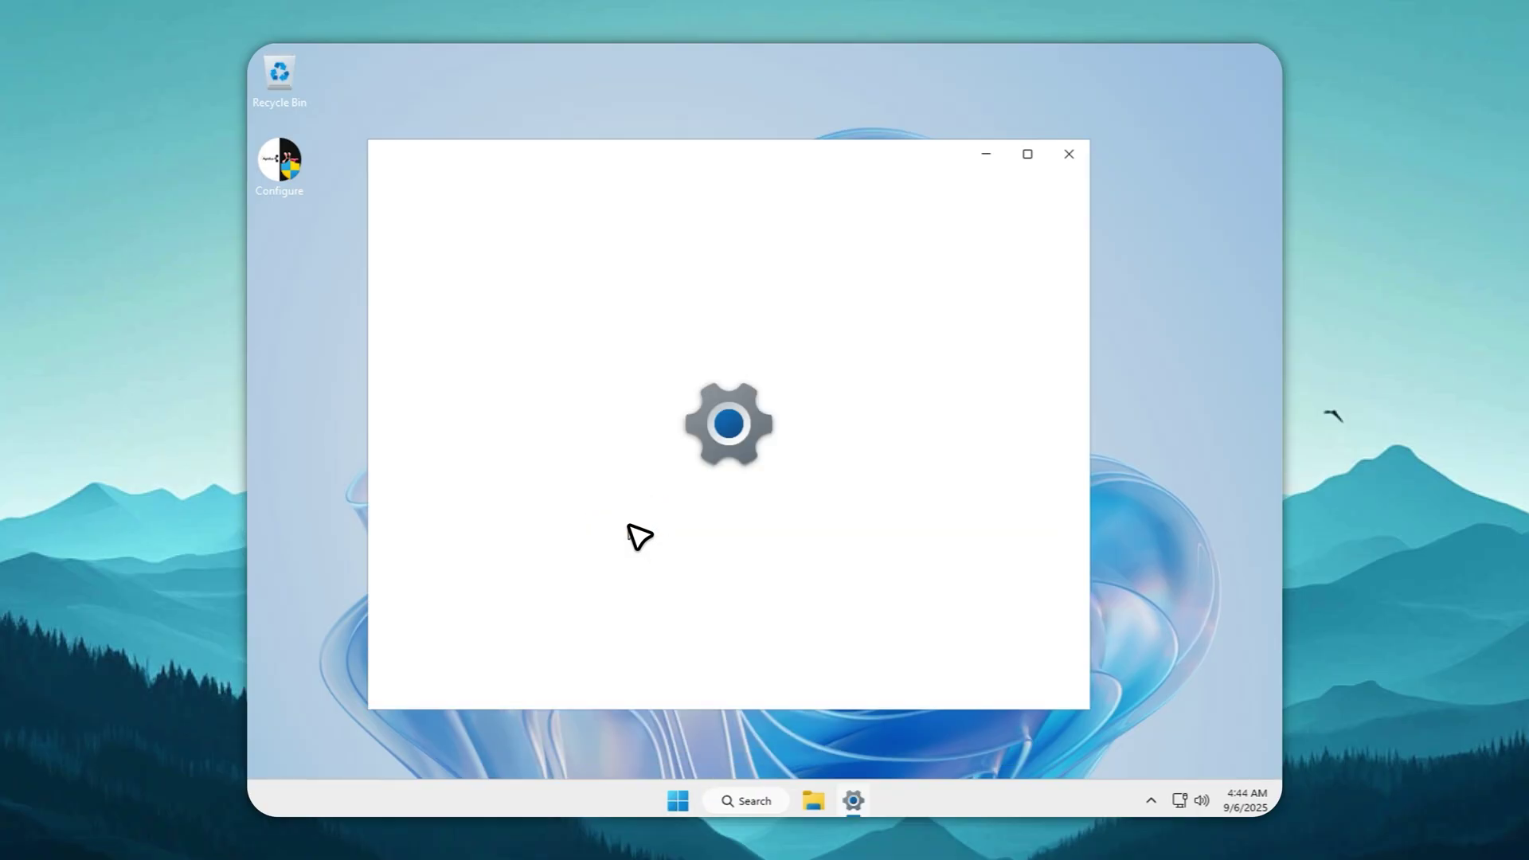
- Check Apps > Installed apps in Settings, find it empty, and close Settings
left_click(587, 478)
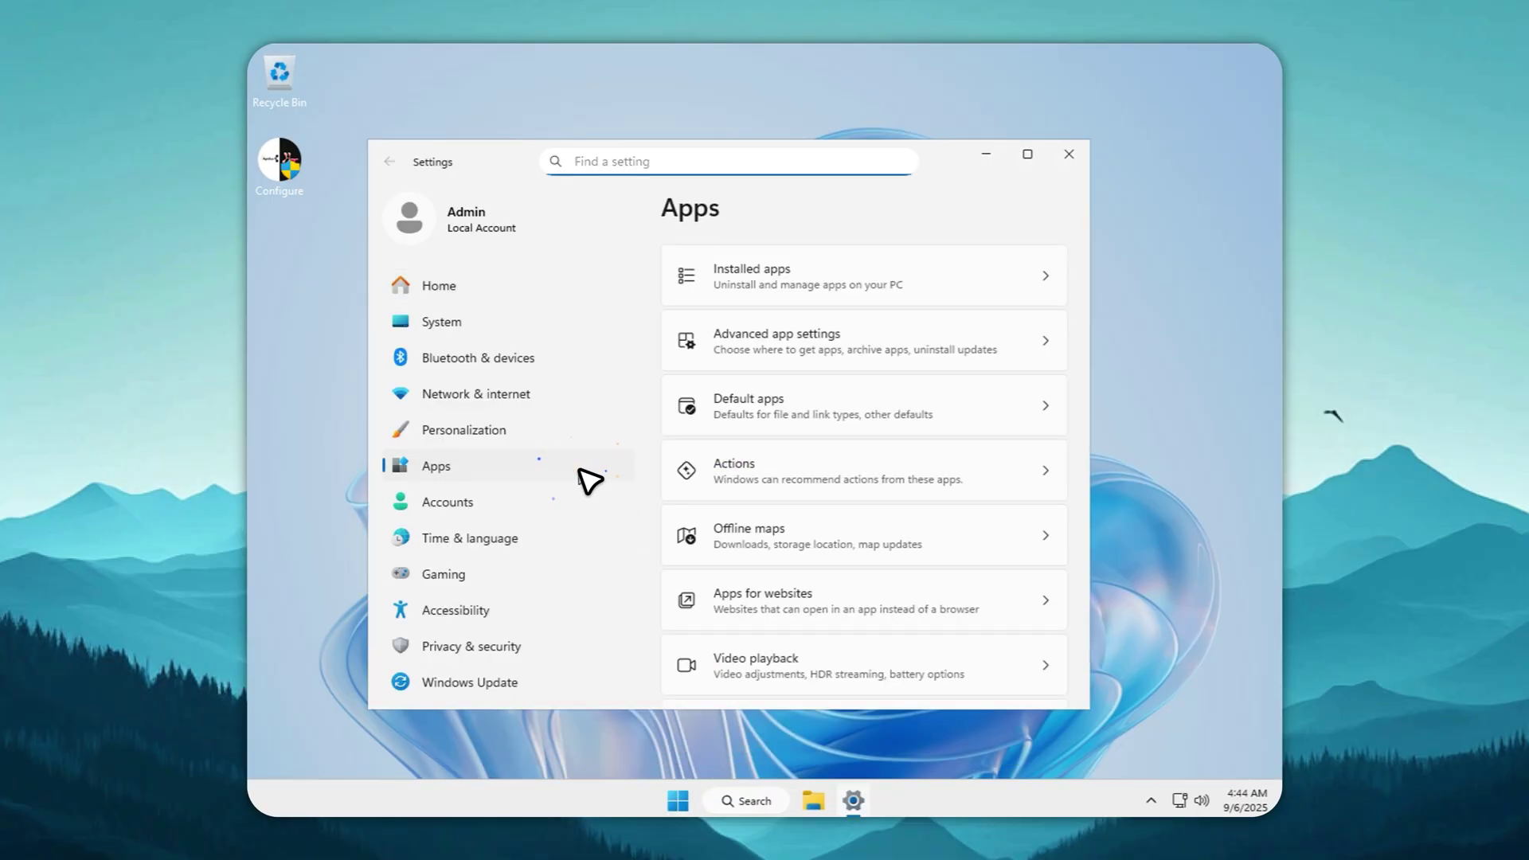
left_click(737, 284)
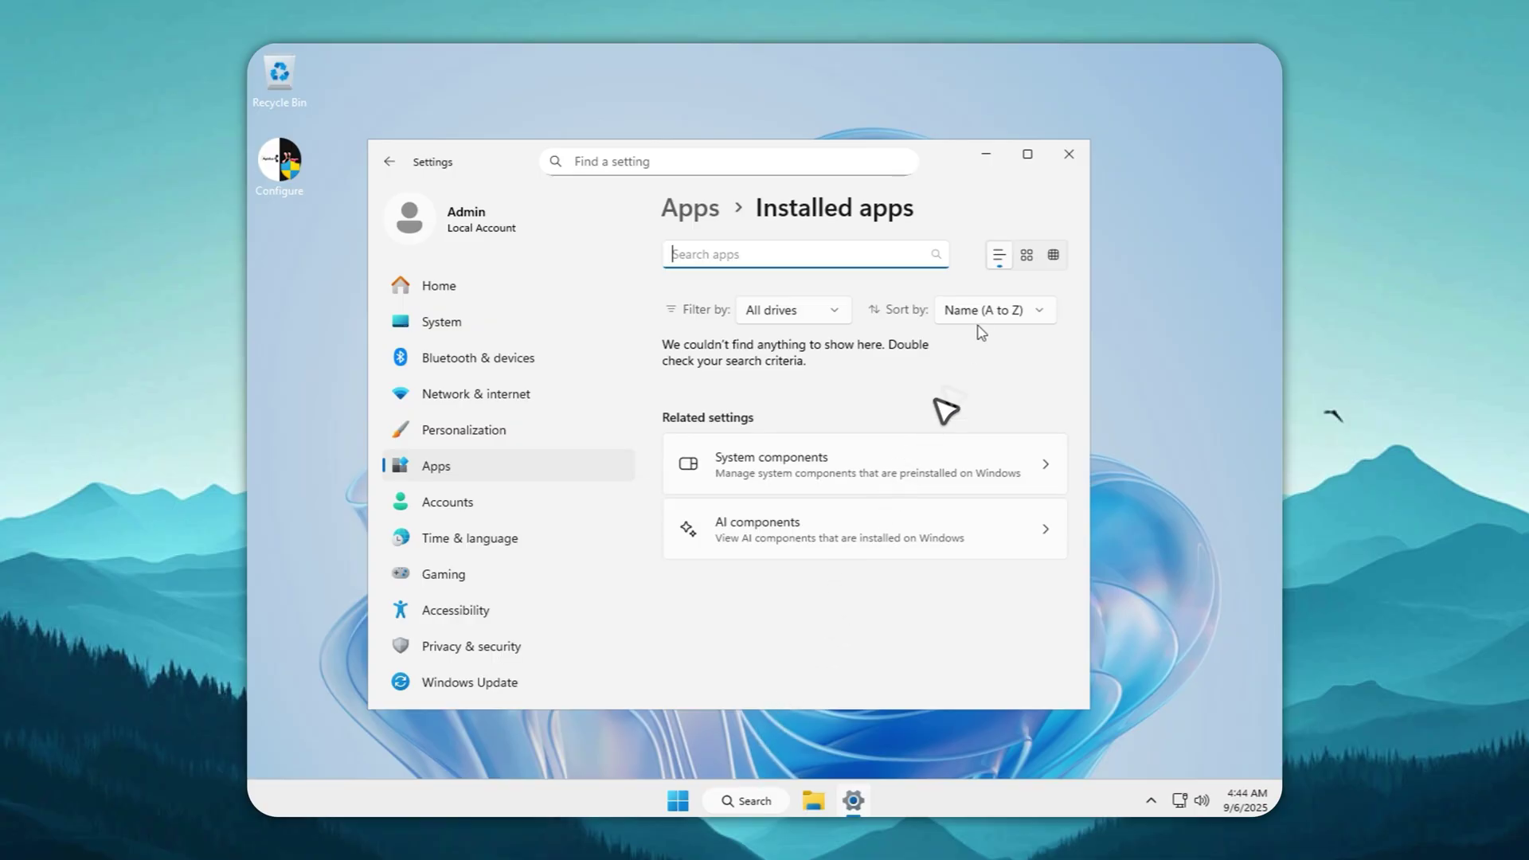
left_click(1068, 154)
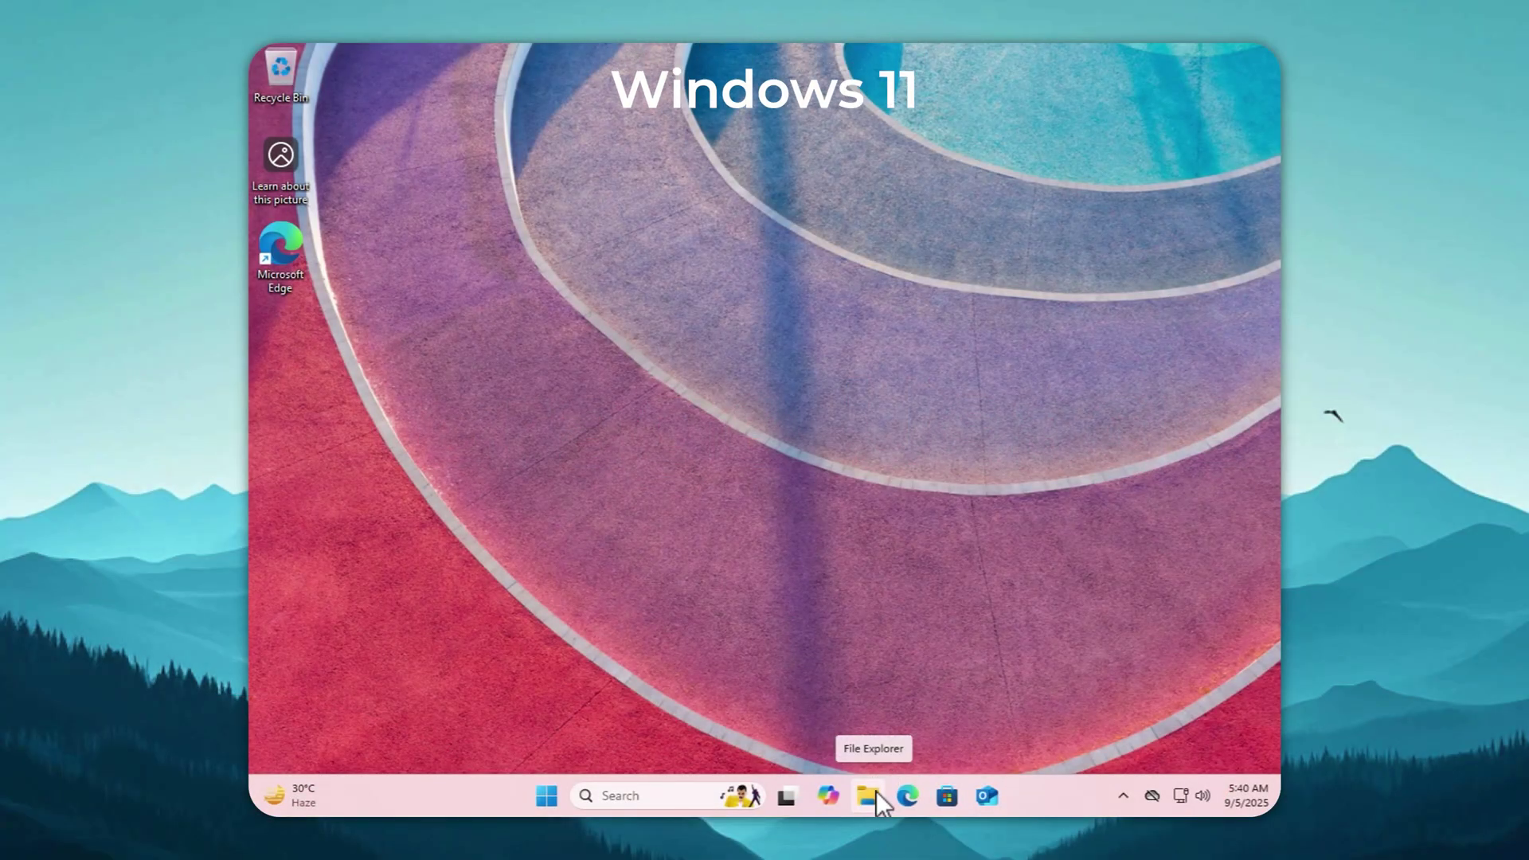
- View Local Disk (C:) properties under This PC, 22.8 GB used of 59.1 GB, then close them
left_click(876, 792)
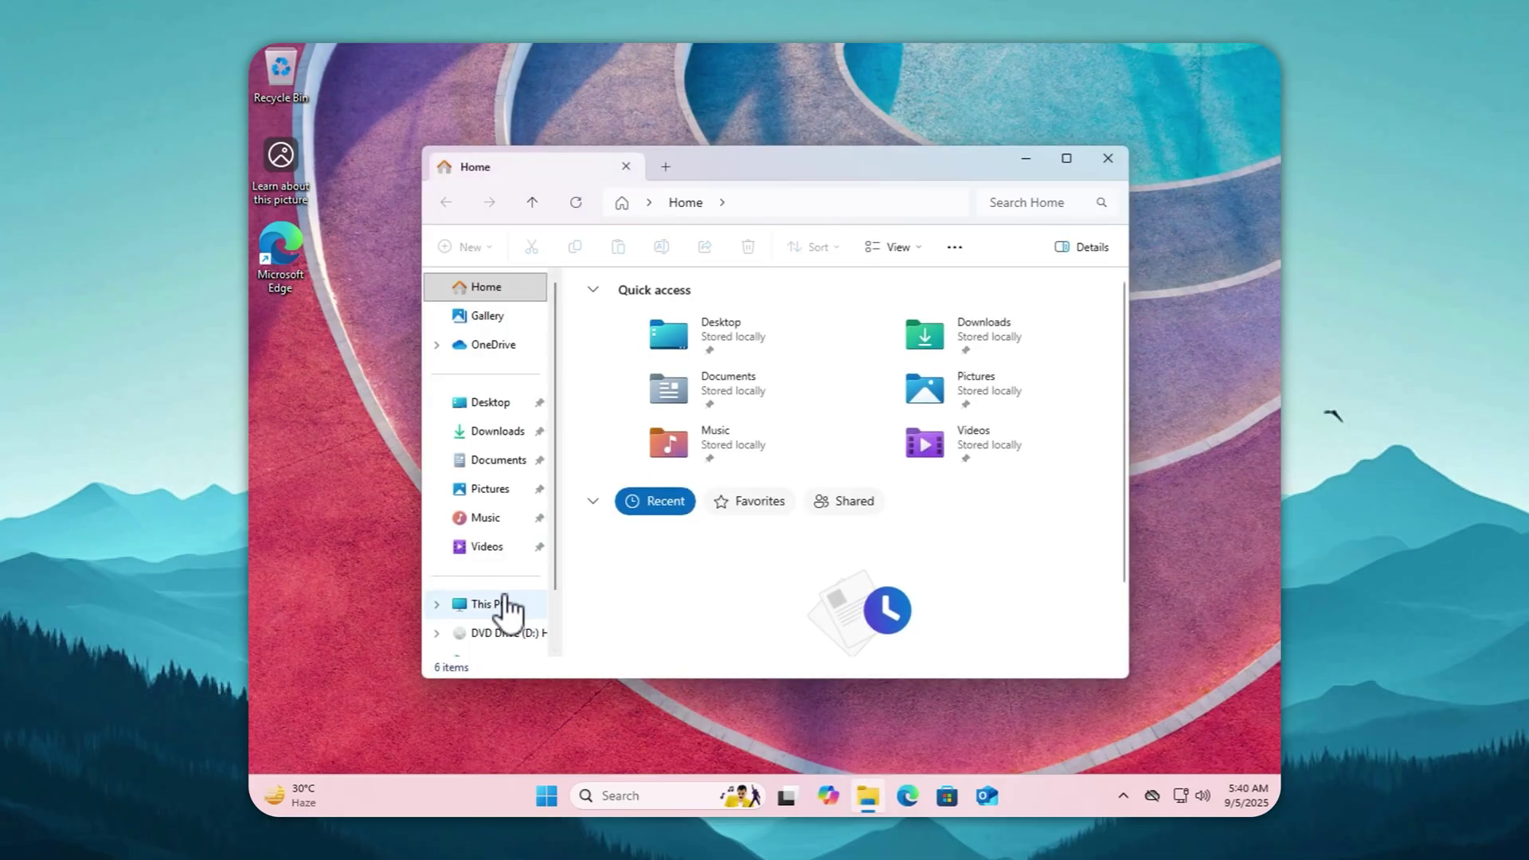
left_click(507, 610)
right_click(672, 333)
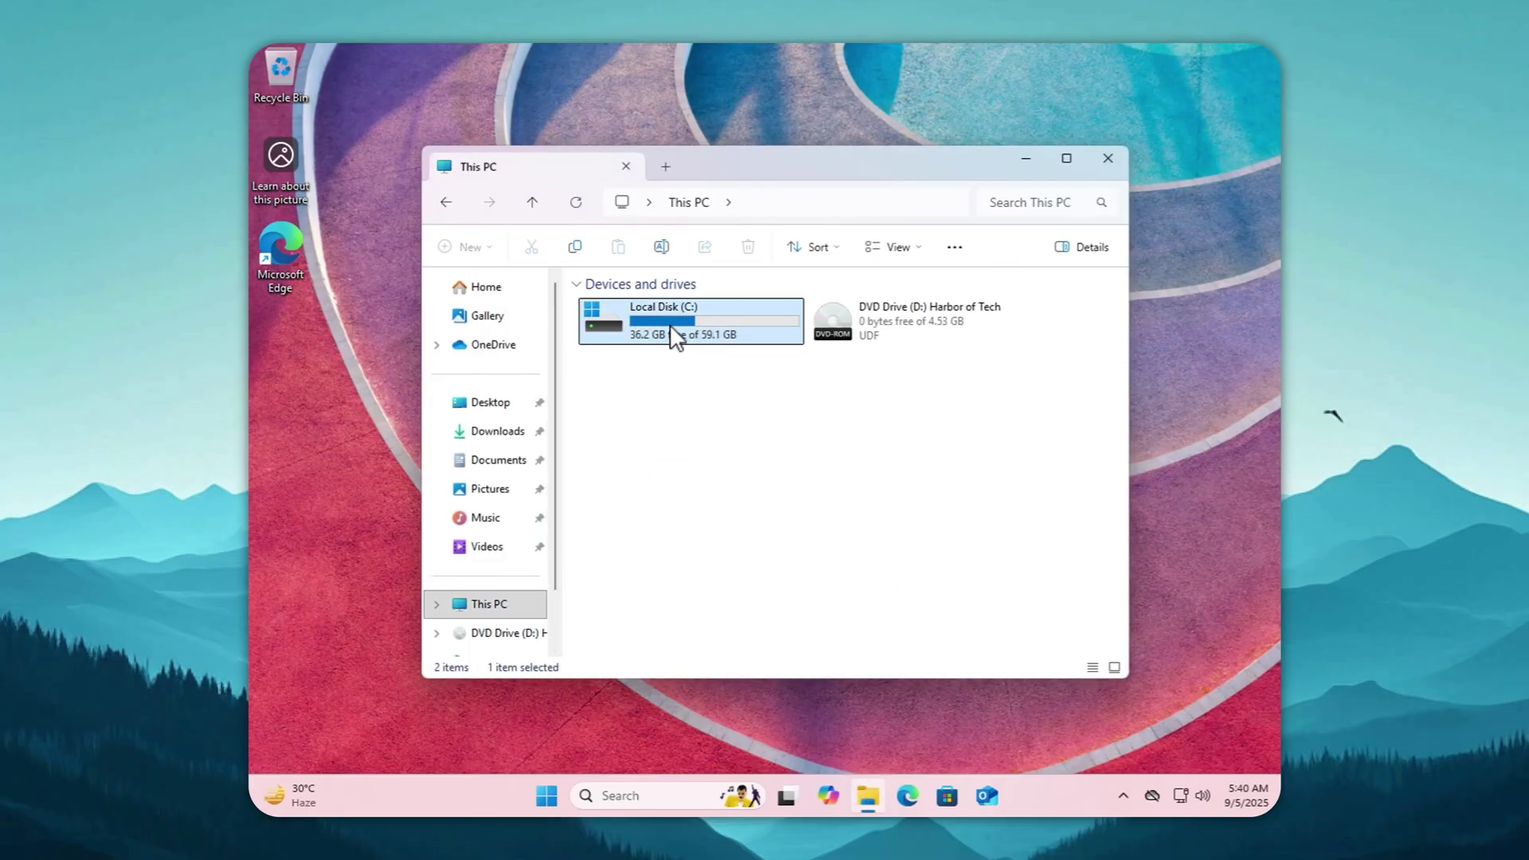
left_click(731, 599)
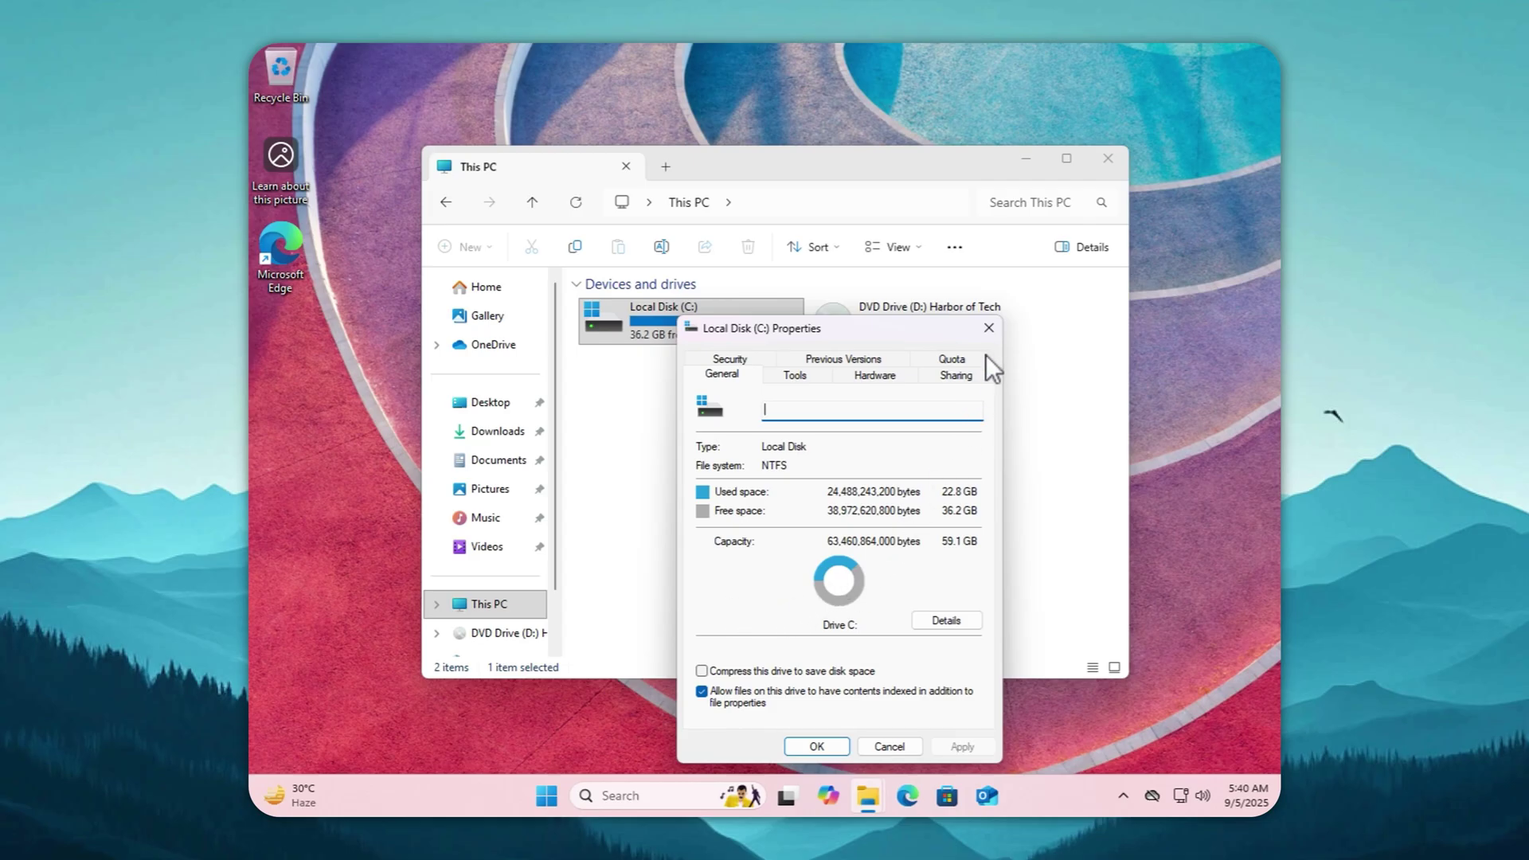
left_click(988, 328)
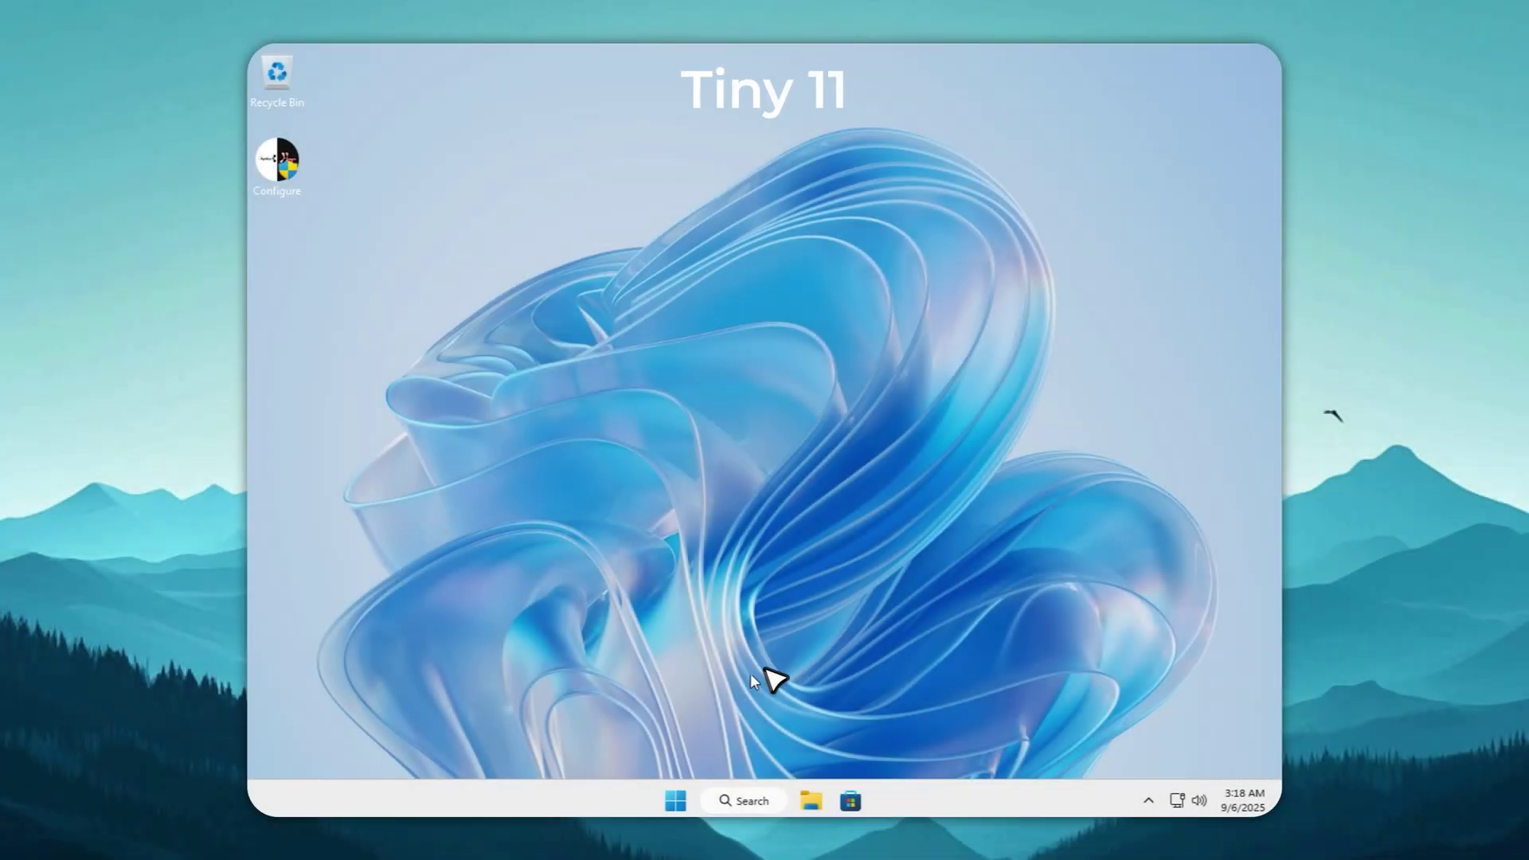
- Show Tiny 11's Local Disk (C:) properties from This PC: 7.04 GB used of 19.4 GB
left_click(816, 792)
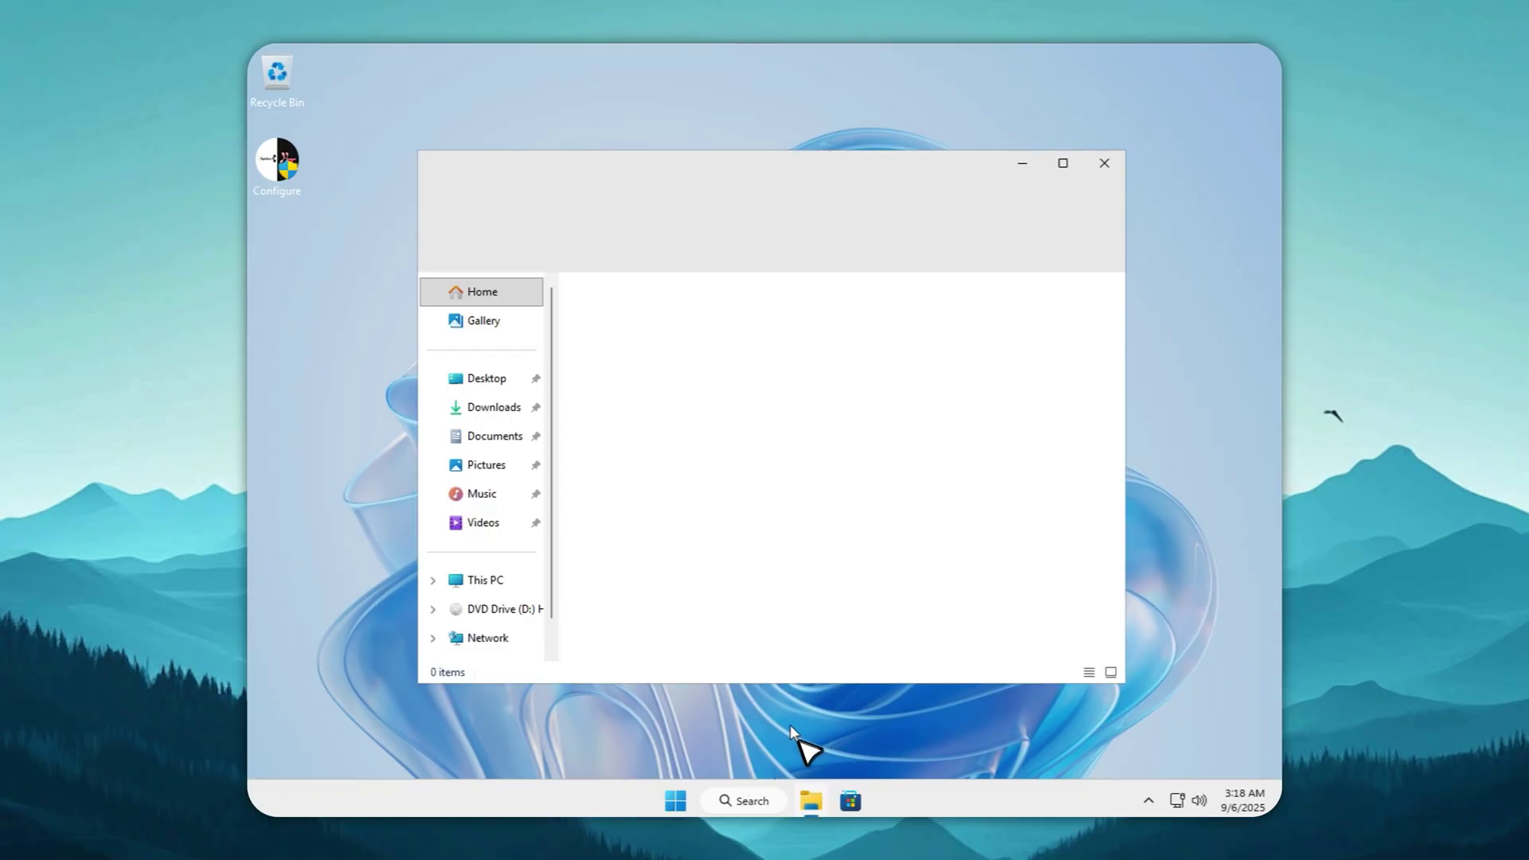
left_click(505, 581)
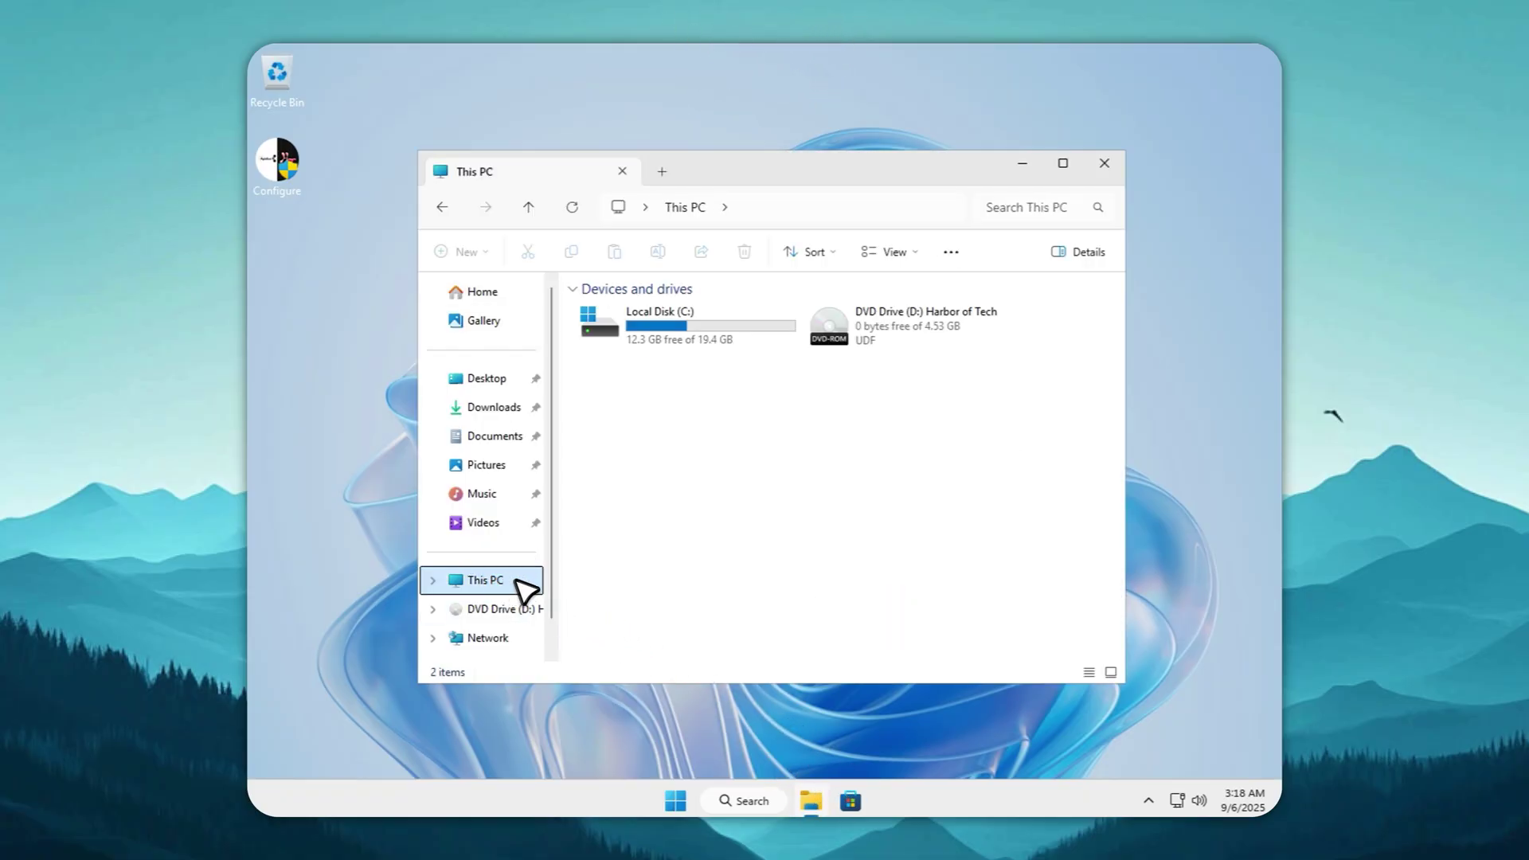
left_click(685, 327)
right_click(690, 335)
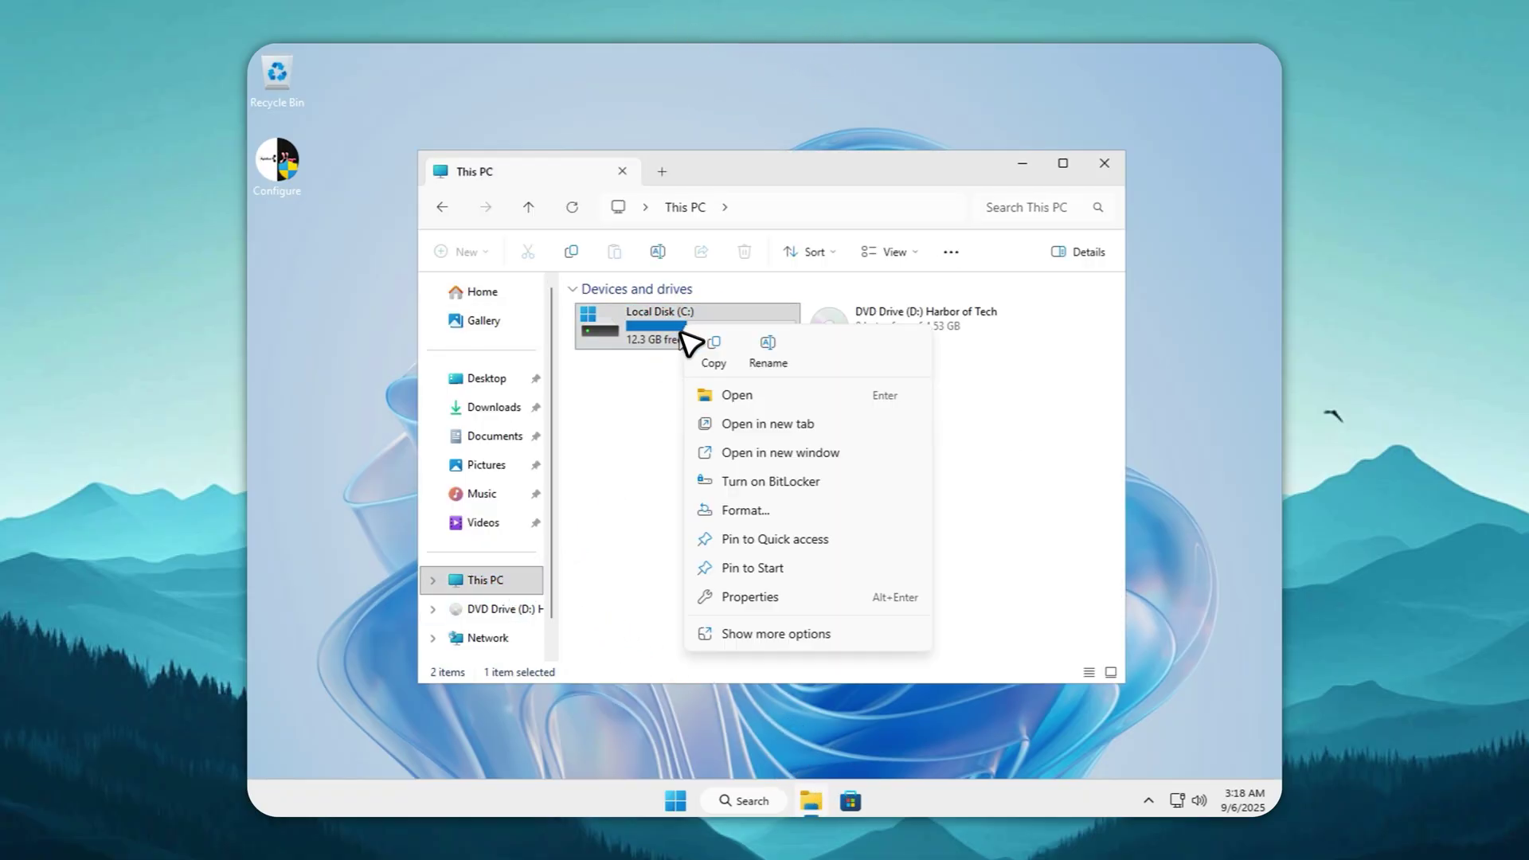
left_click(766, 598)
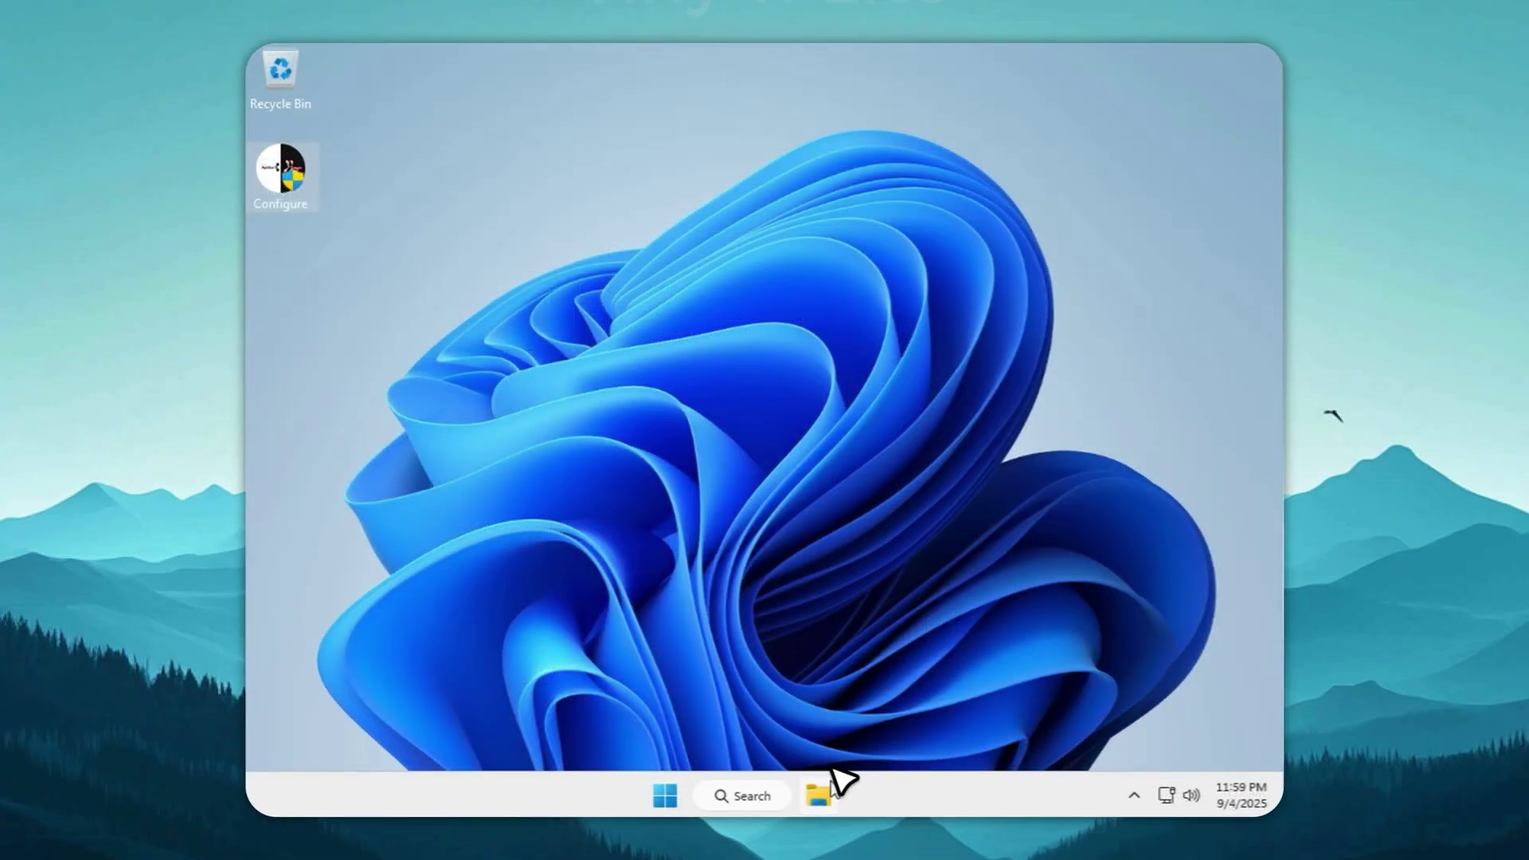
- Show Tiny 11 Lite's Local Disk (C:) properties from This PC: 6.16 GB used of 19.4 GB
left_click(830, 790)
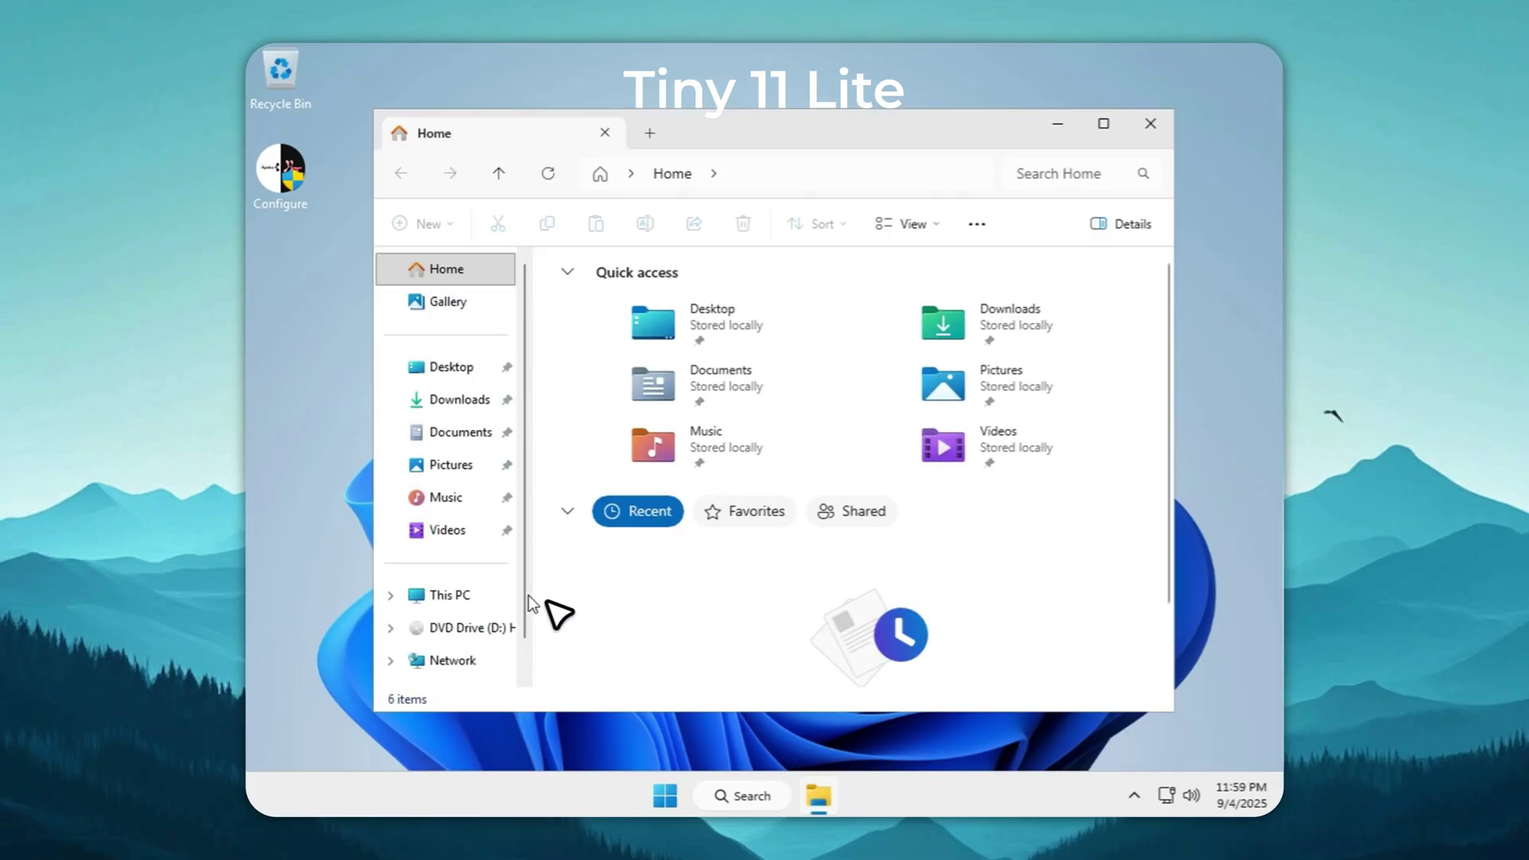
left_click(507, 595)
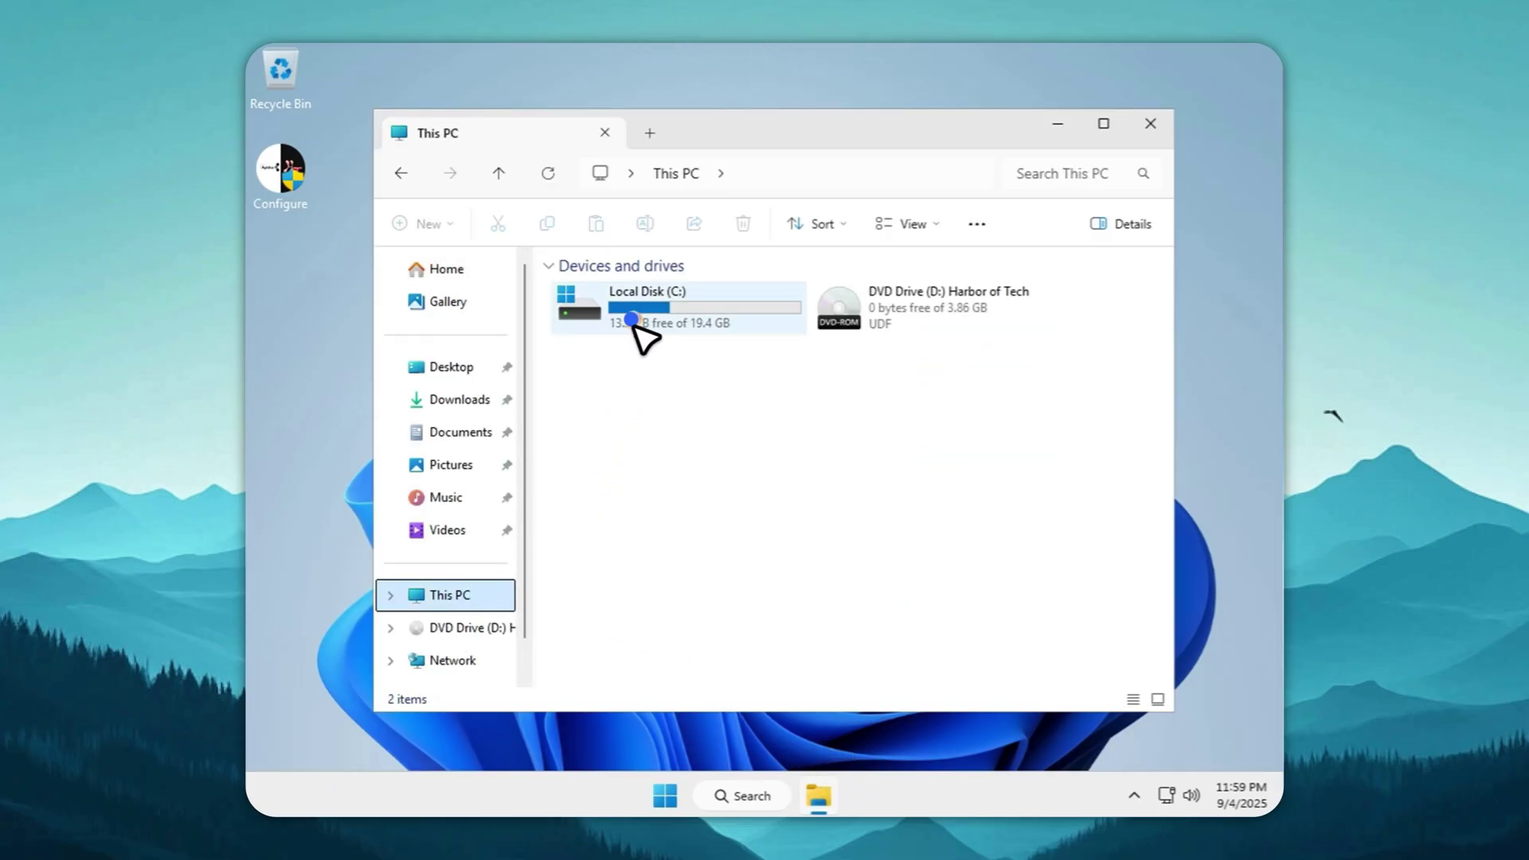
right_click(637, 325)
left_click(734, 628)
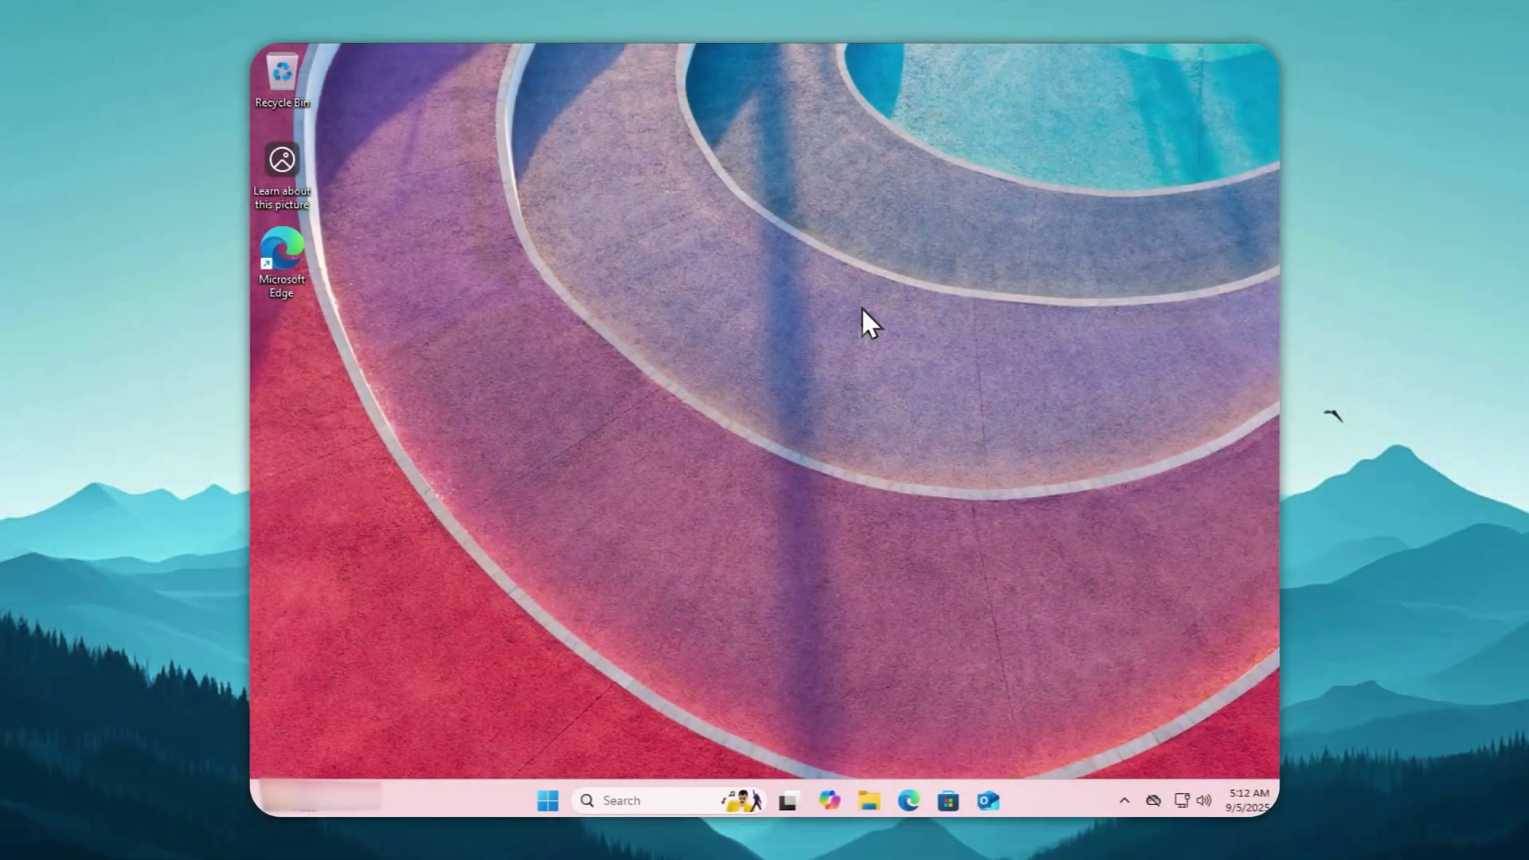
- Open Task Manager from the Start right-click menu and maximize its Memory page, about 2.8 of 4.0 GB used
right_click(545, 798)
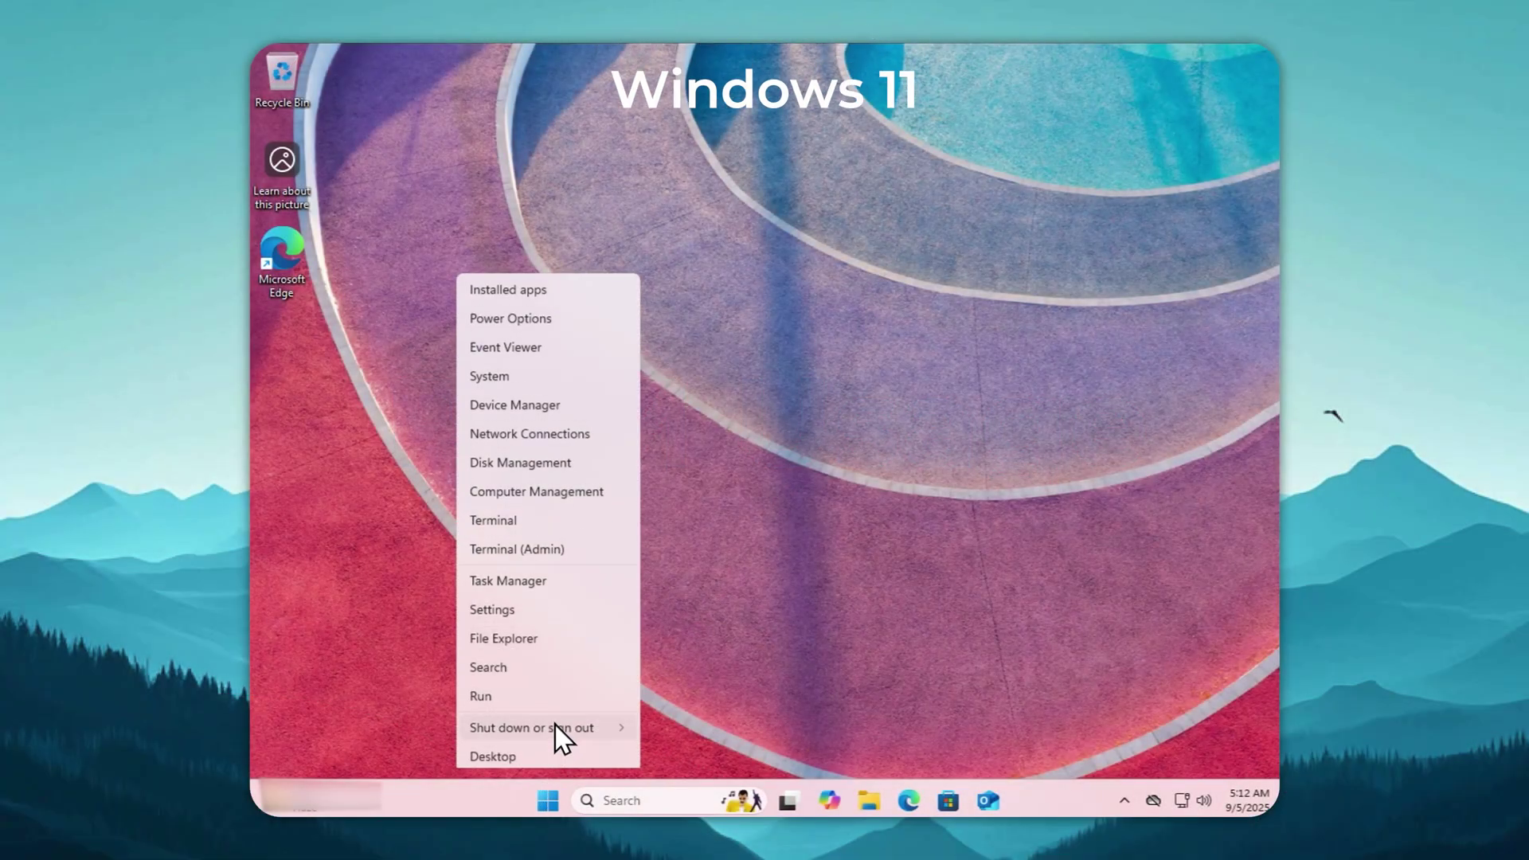
left_click(529, 552)
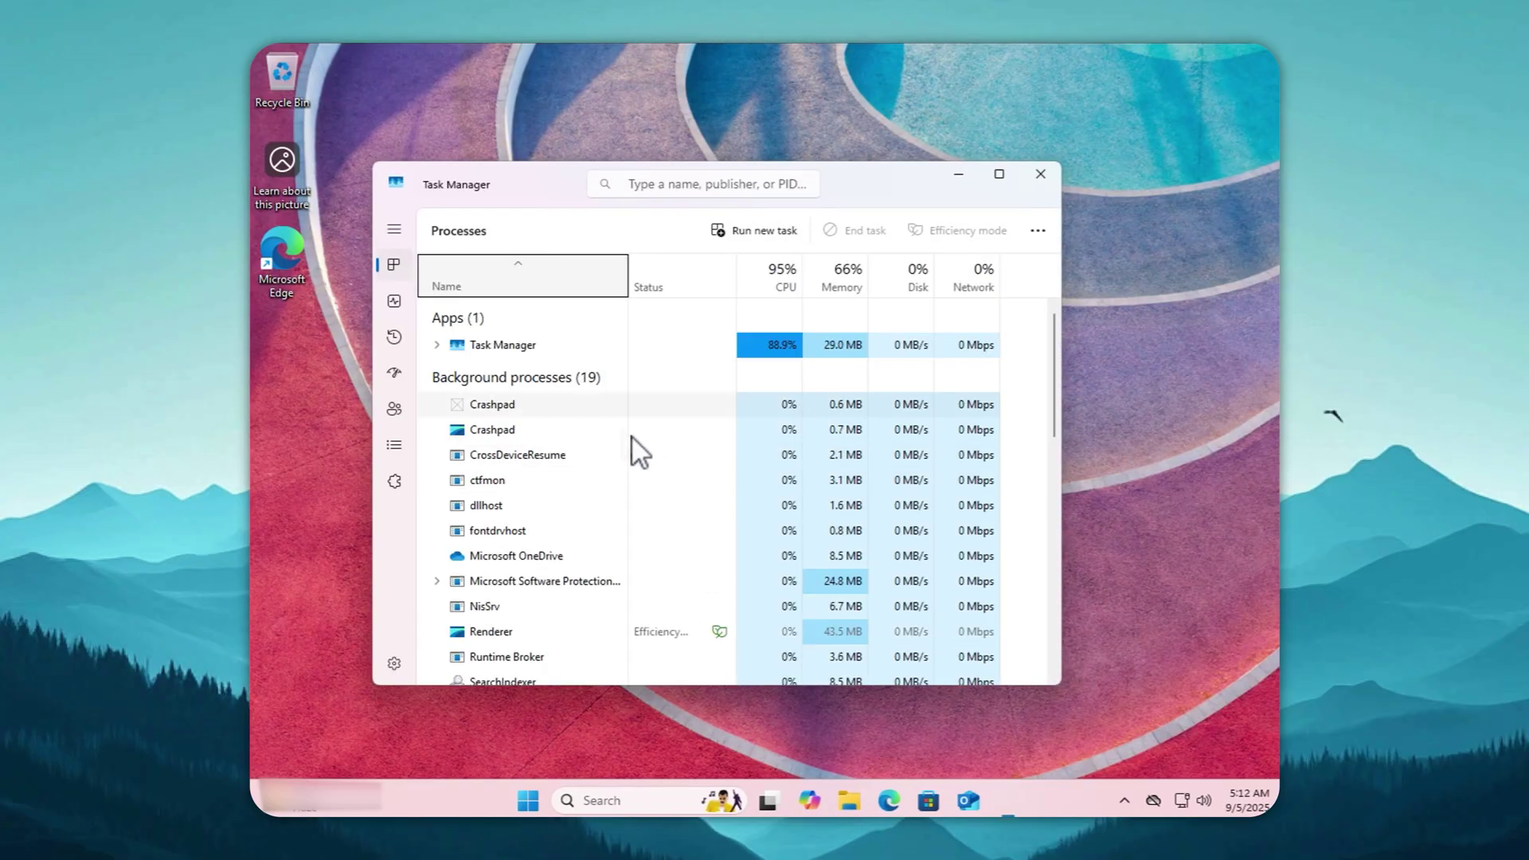
left_click(395, 301)
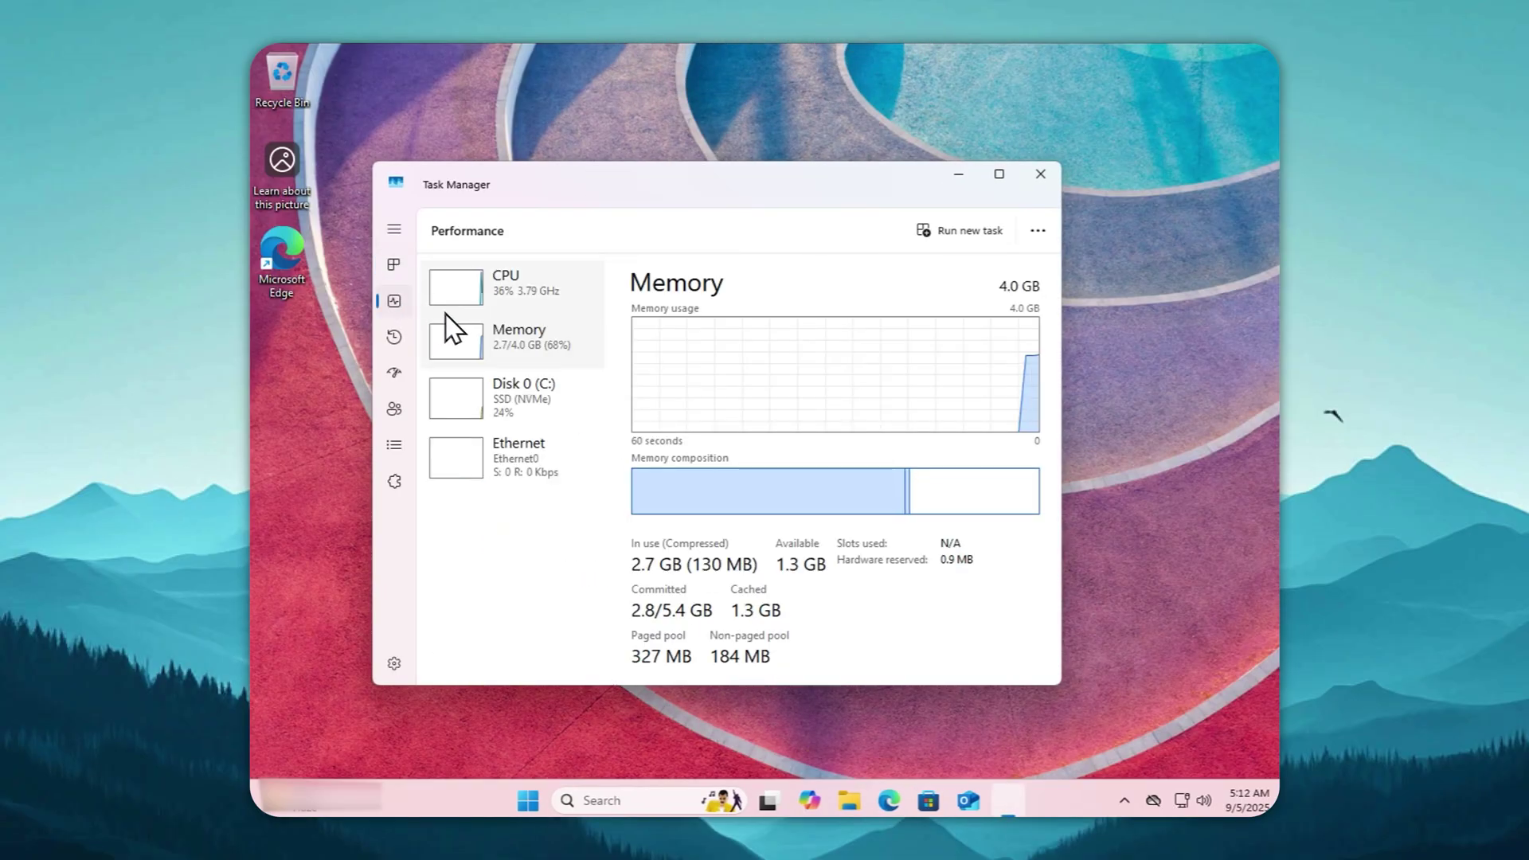
left_click(1010, 175)
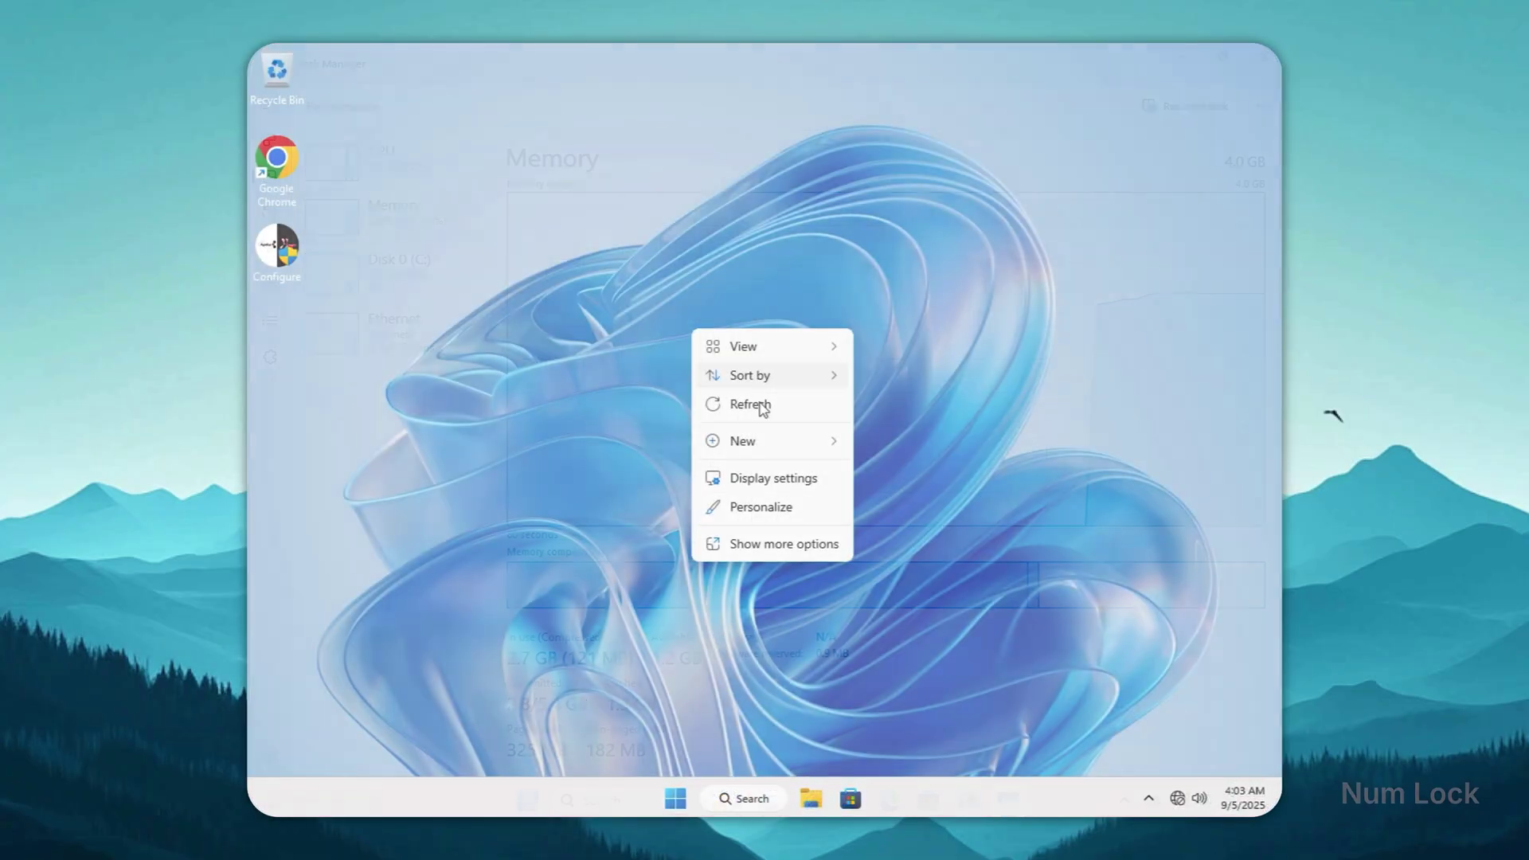
- Show Task Manager's Memory page maximized, 1.6 of 4.0 GB in use, then close Task Manager
left_click(758, 405)
right_click(676, 795)
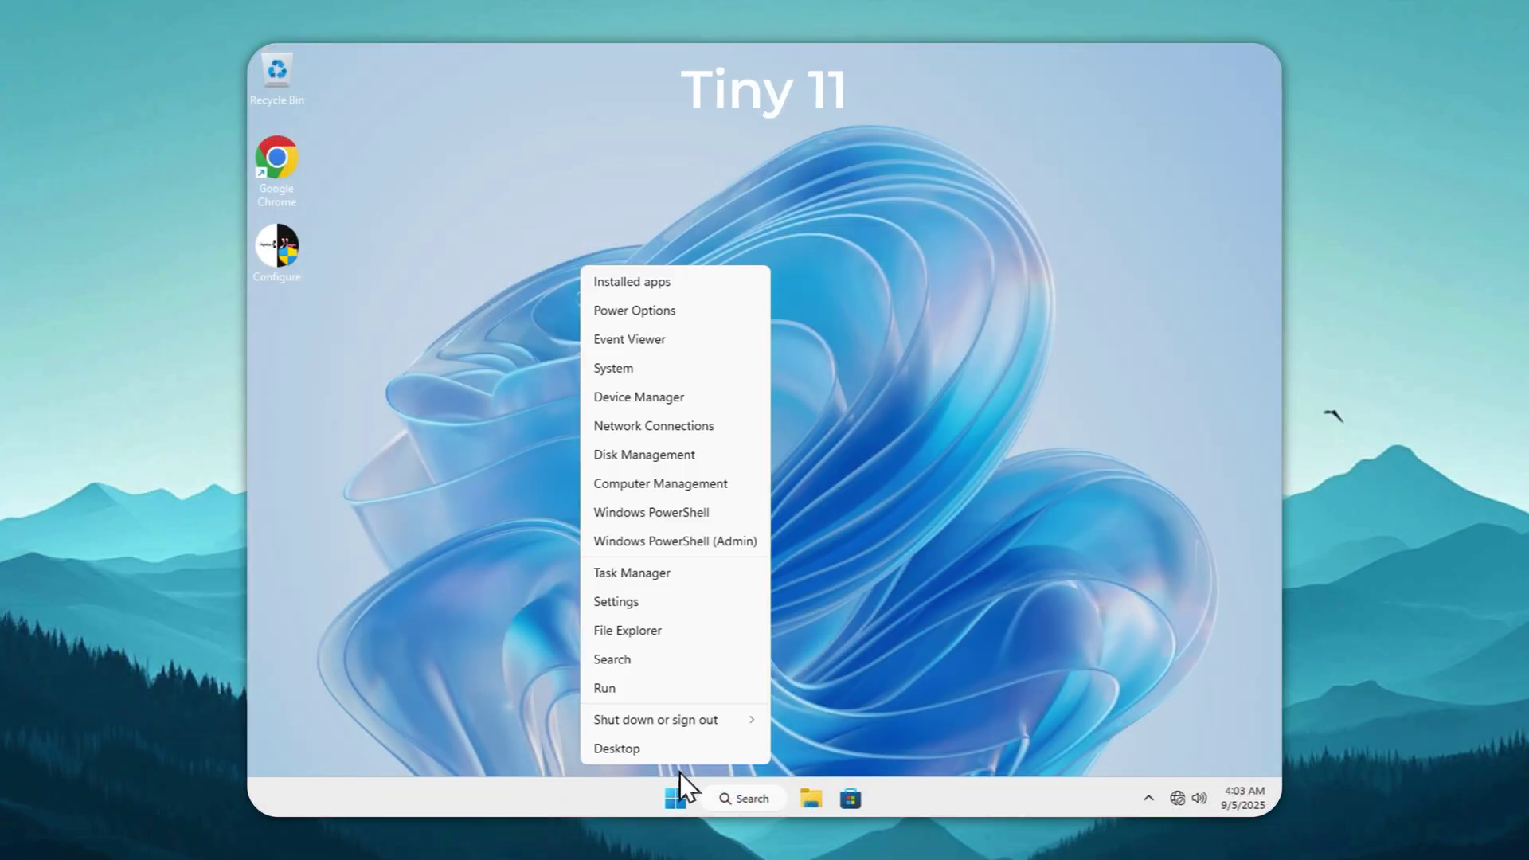
left_click(686, 598)
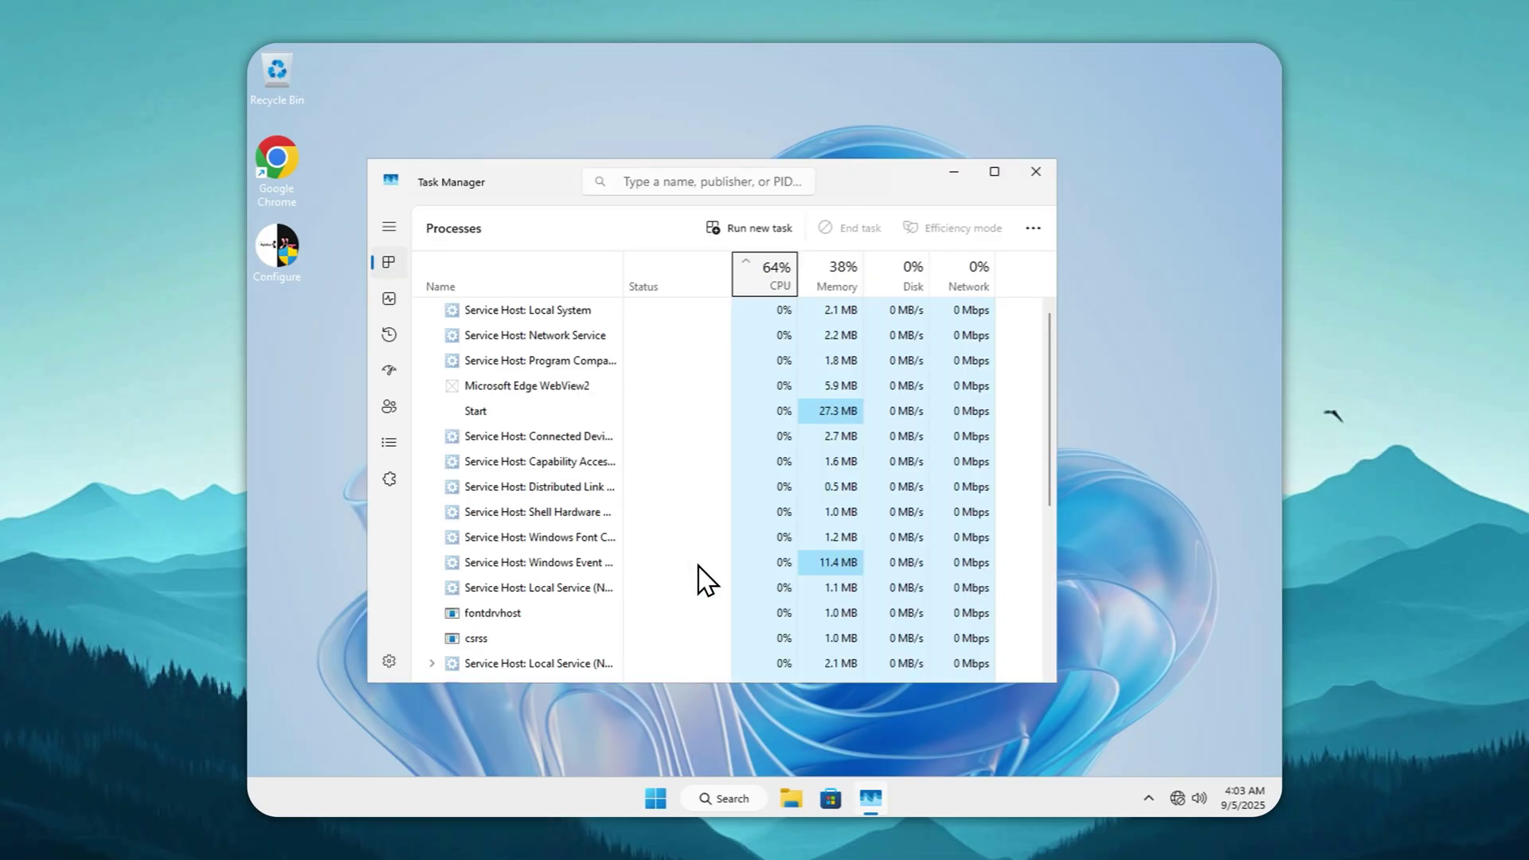
left_click(390, 299)
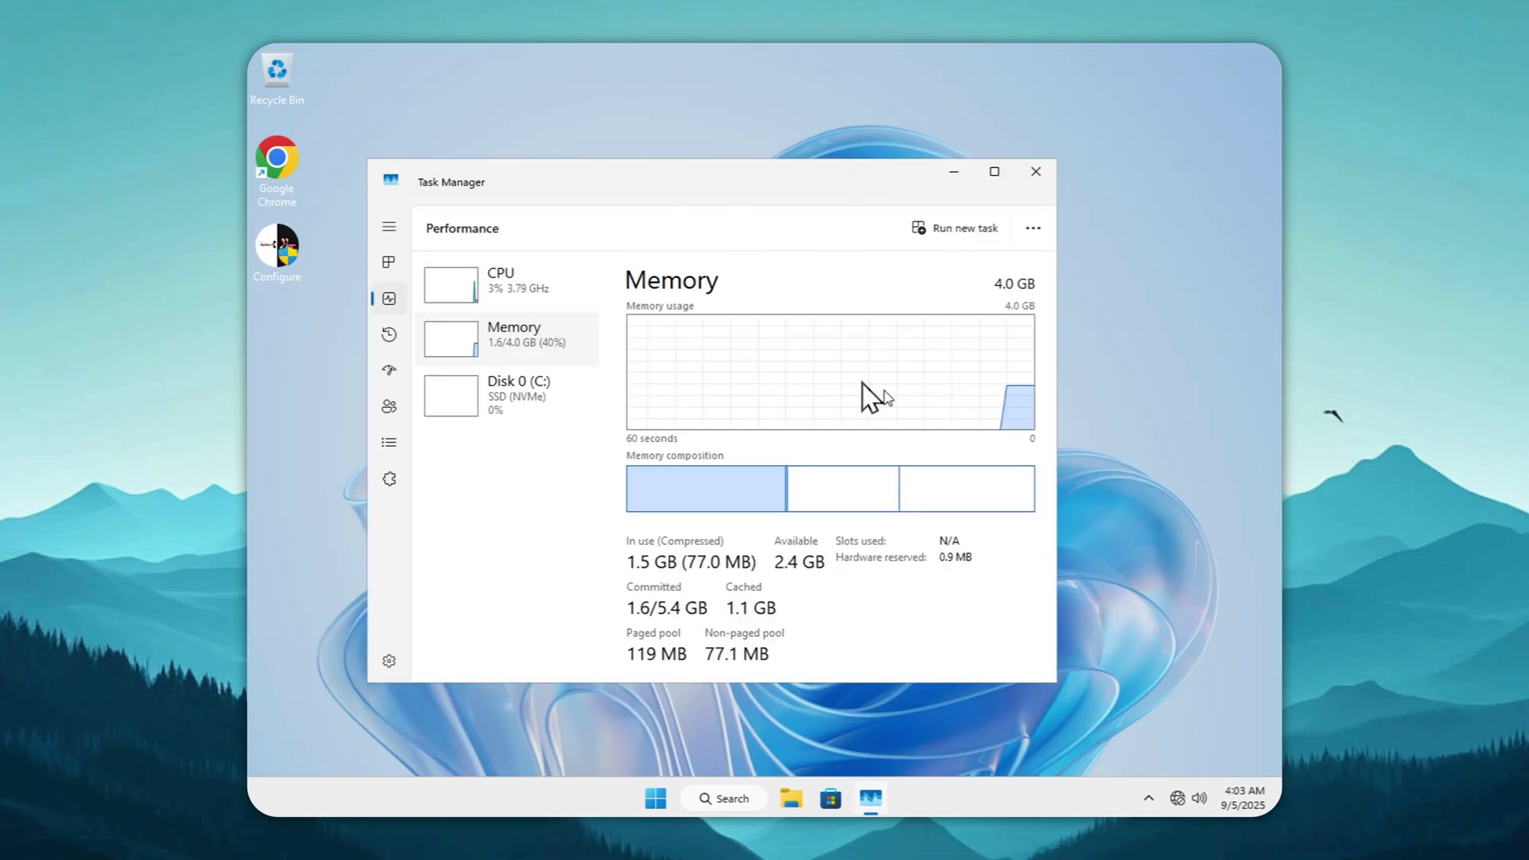
left_click(993, 173)
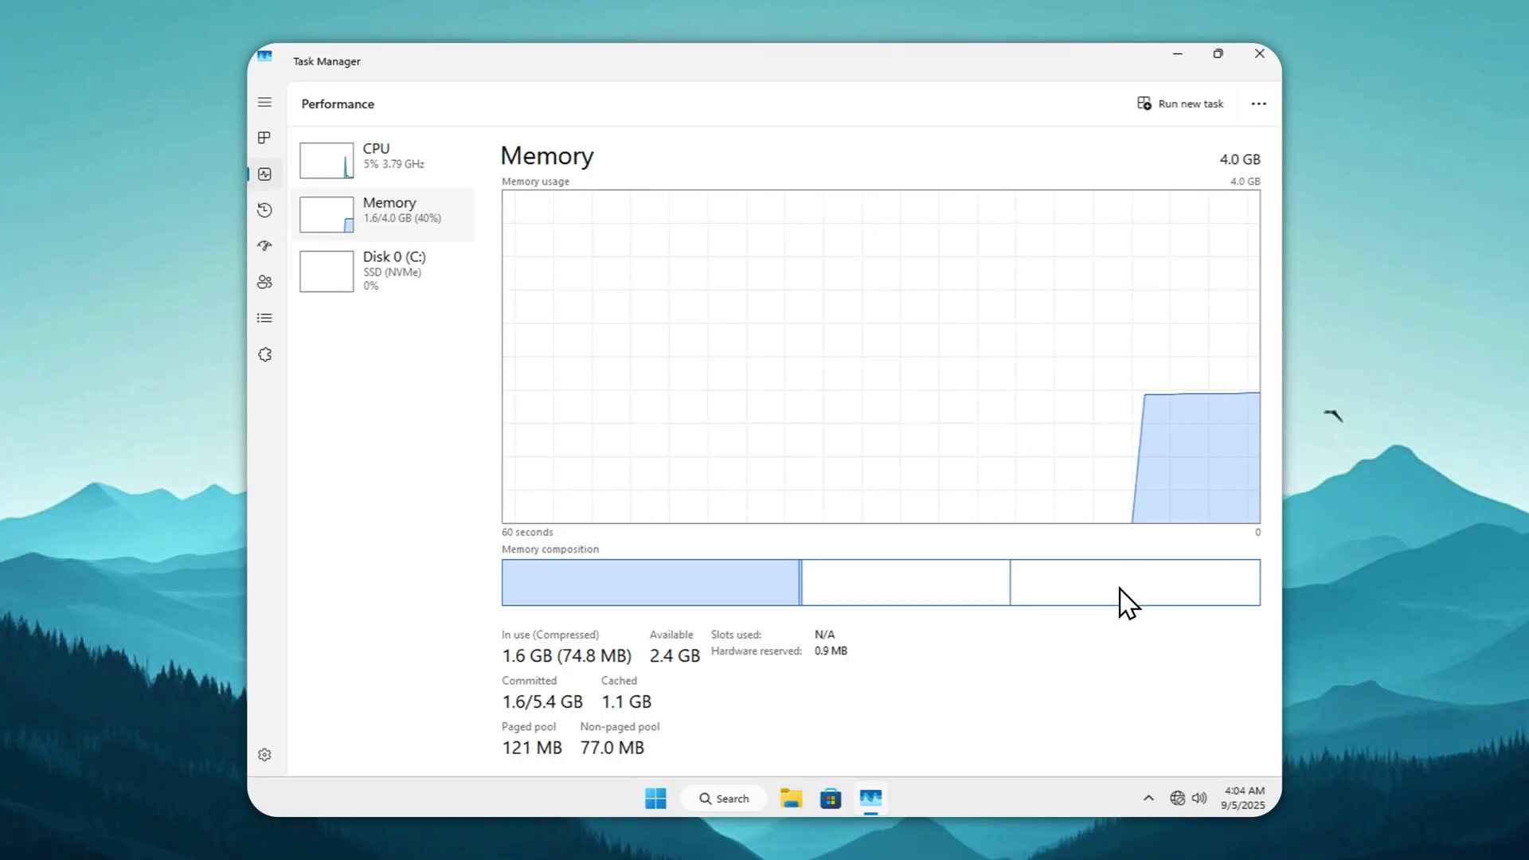
left_click(1259, 54)
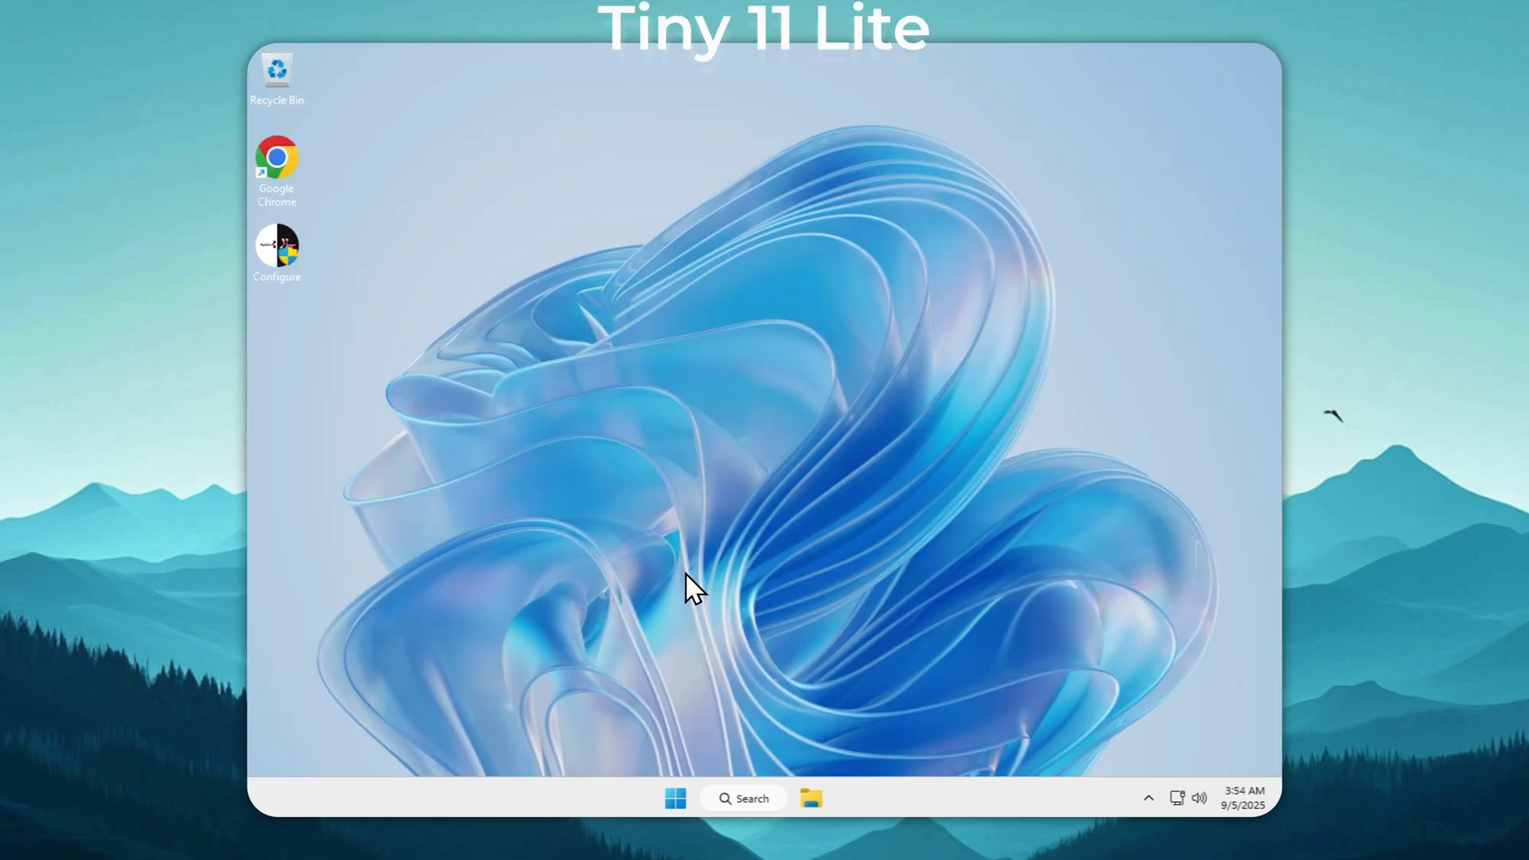
- Open Task Manager with Ctrl+Shift+Esc and maximize its Memory page, 1.4 of 4.0 GB in use
key("ctrl+shift+Escape")
left_click(403, 305)
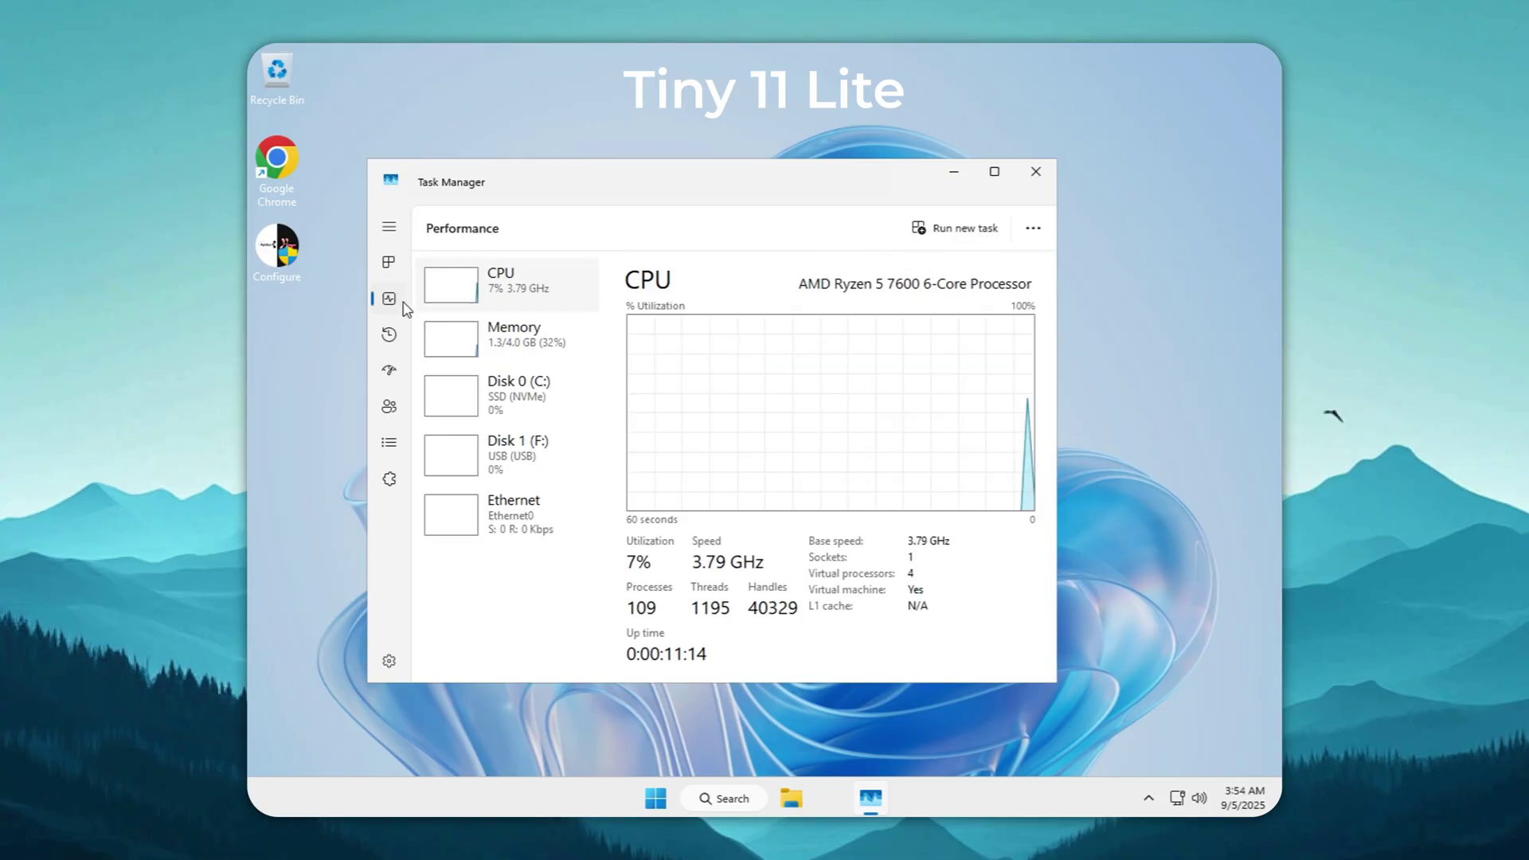
left_click(470, 339)
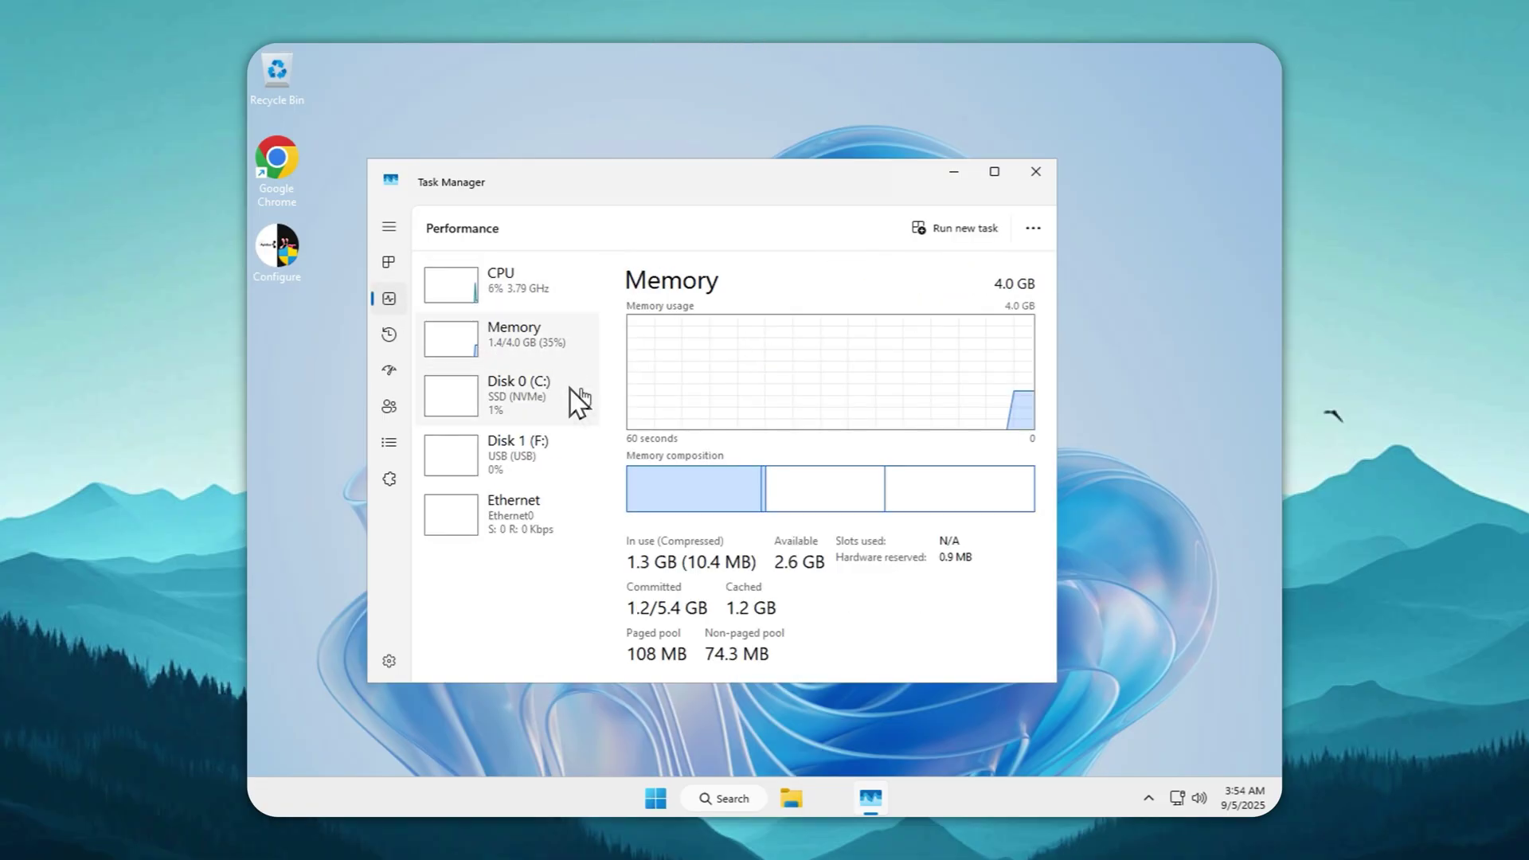
left_click(994, 171)
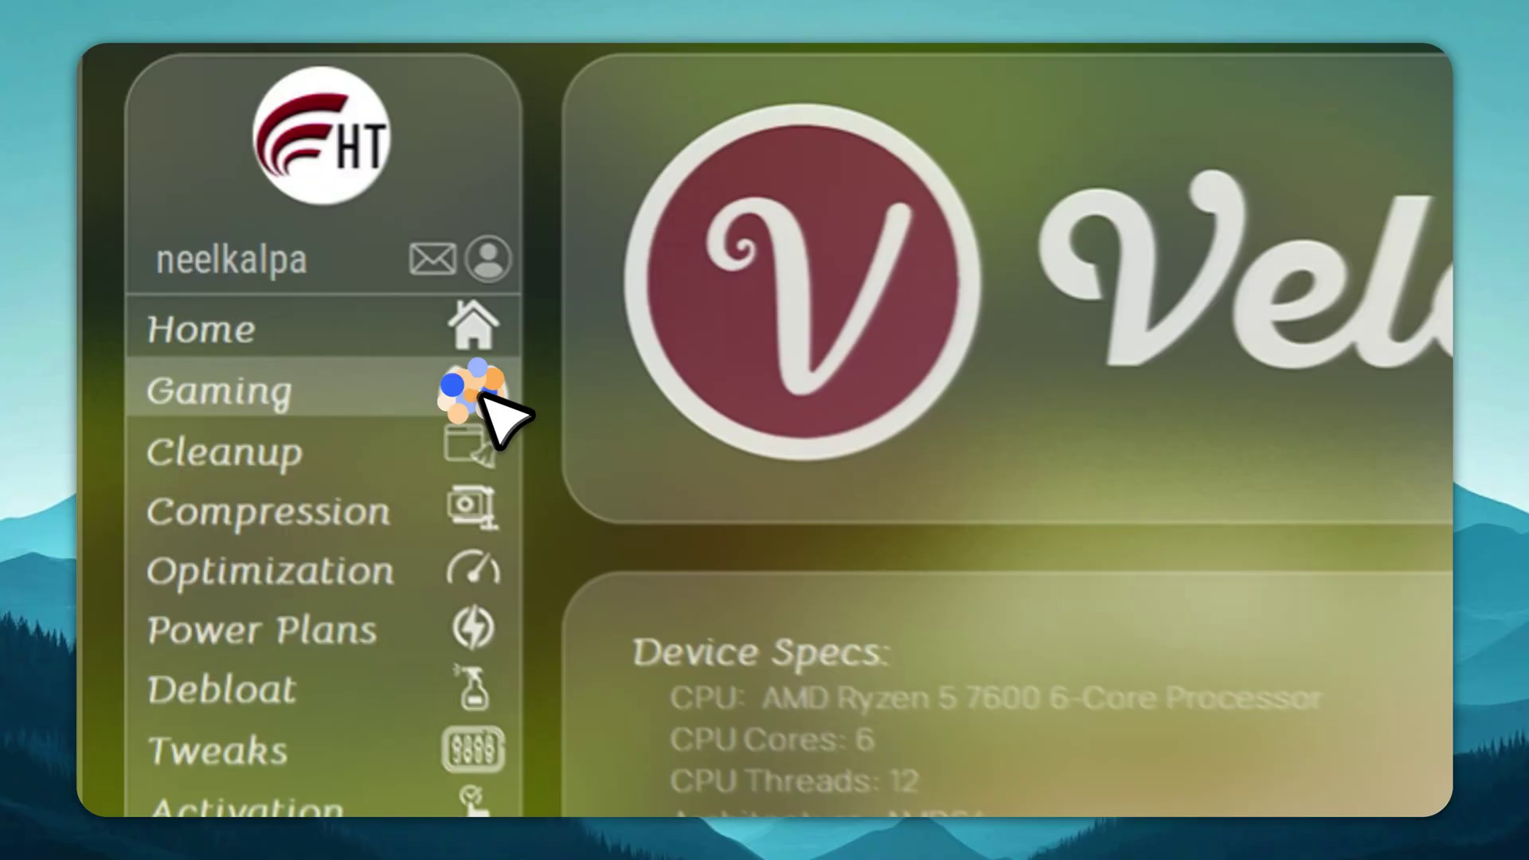
- Page through Velotic's supported games list and enable the Gaming Power Plan
left_click(296, 276)
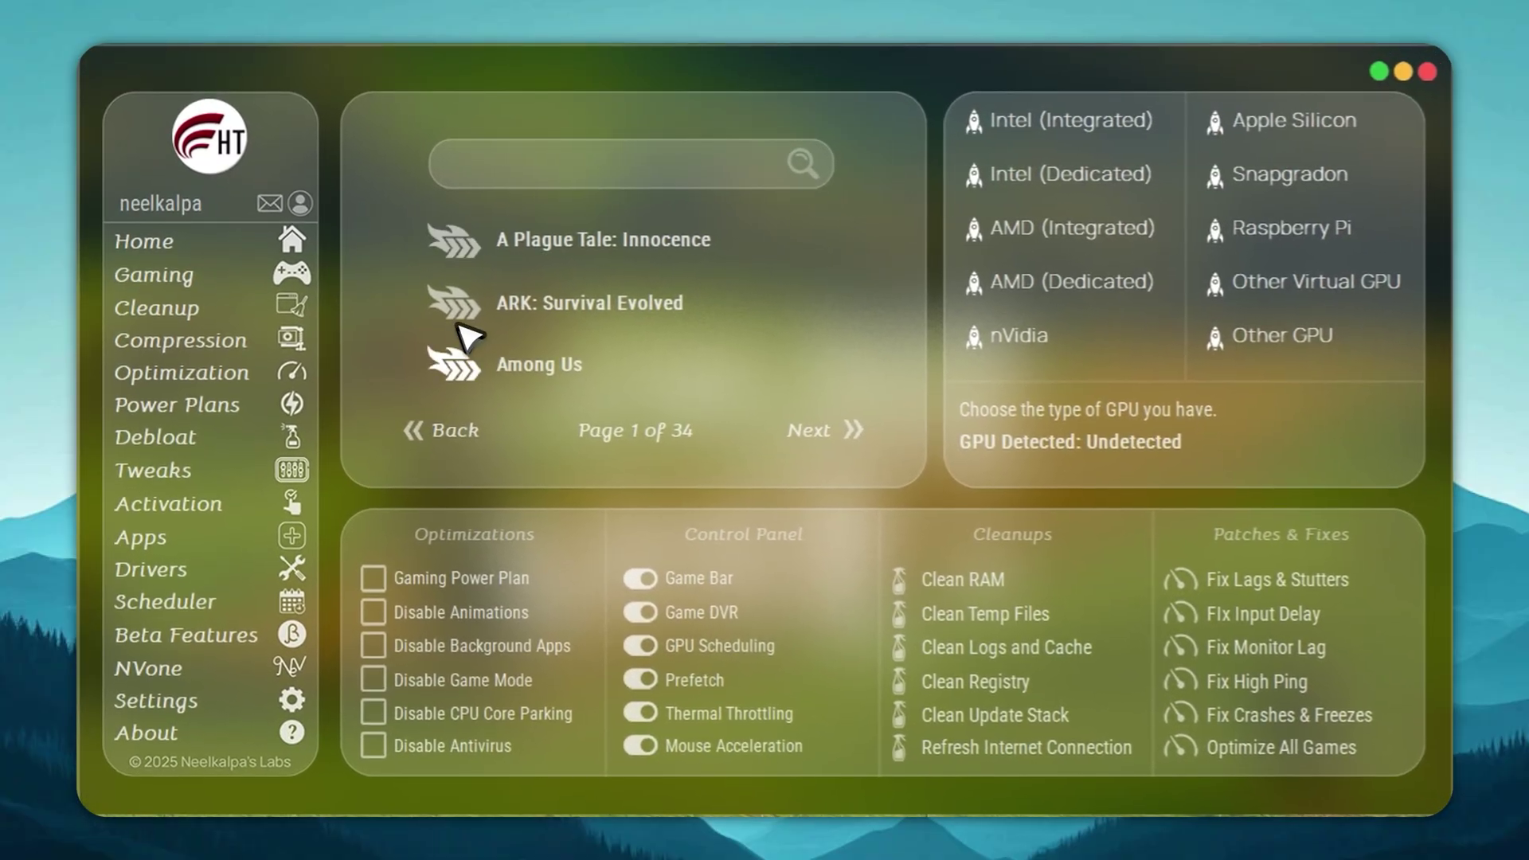
left_click(859, 430)
left_click(859, 430)
left_click(858, 430)
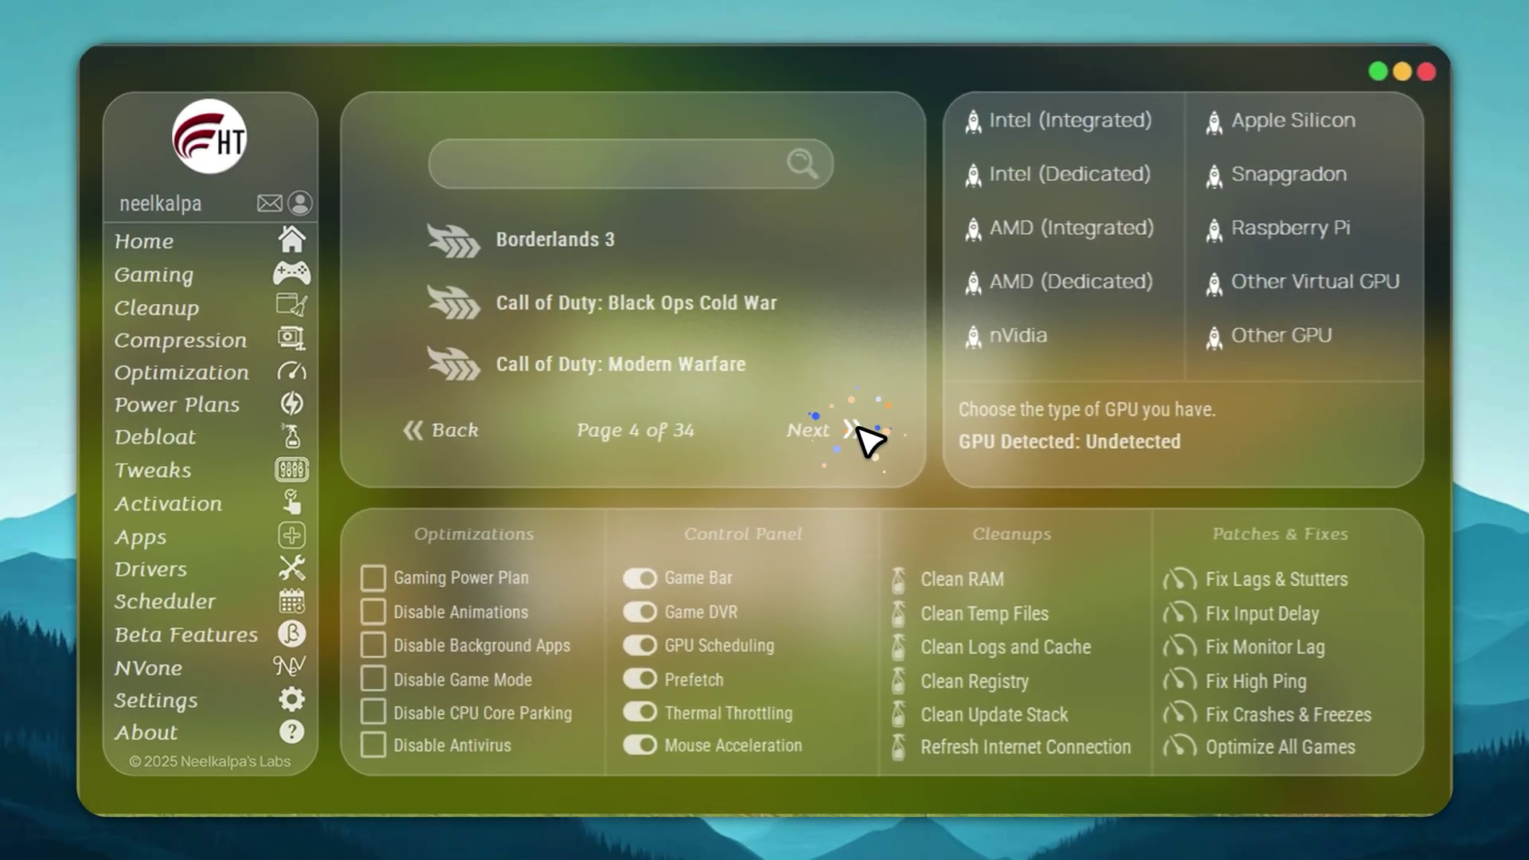
left_click(858, 430)
left_click(858, 430)
left_click(856, 430)
left_click(856, 430)
left_click(856, 430)
left_click(857, 430)
left_click(856, 430)
left_click(852, 430)
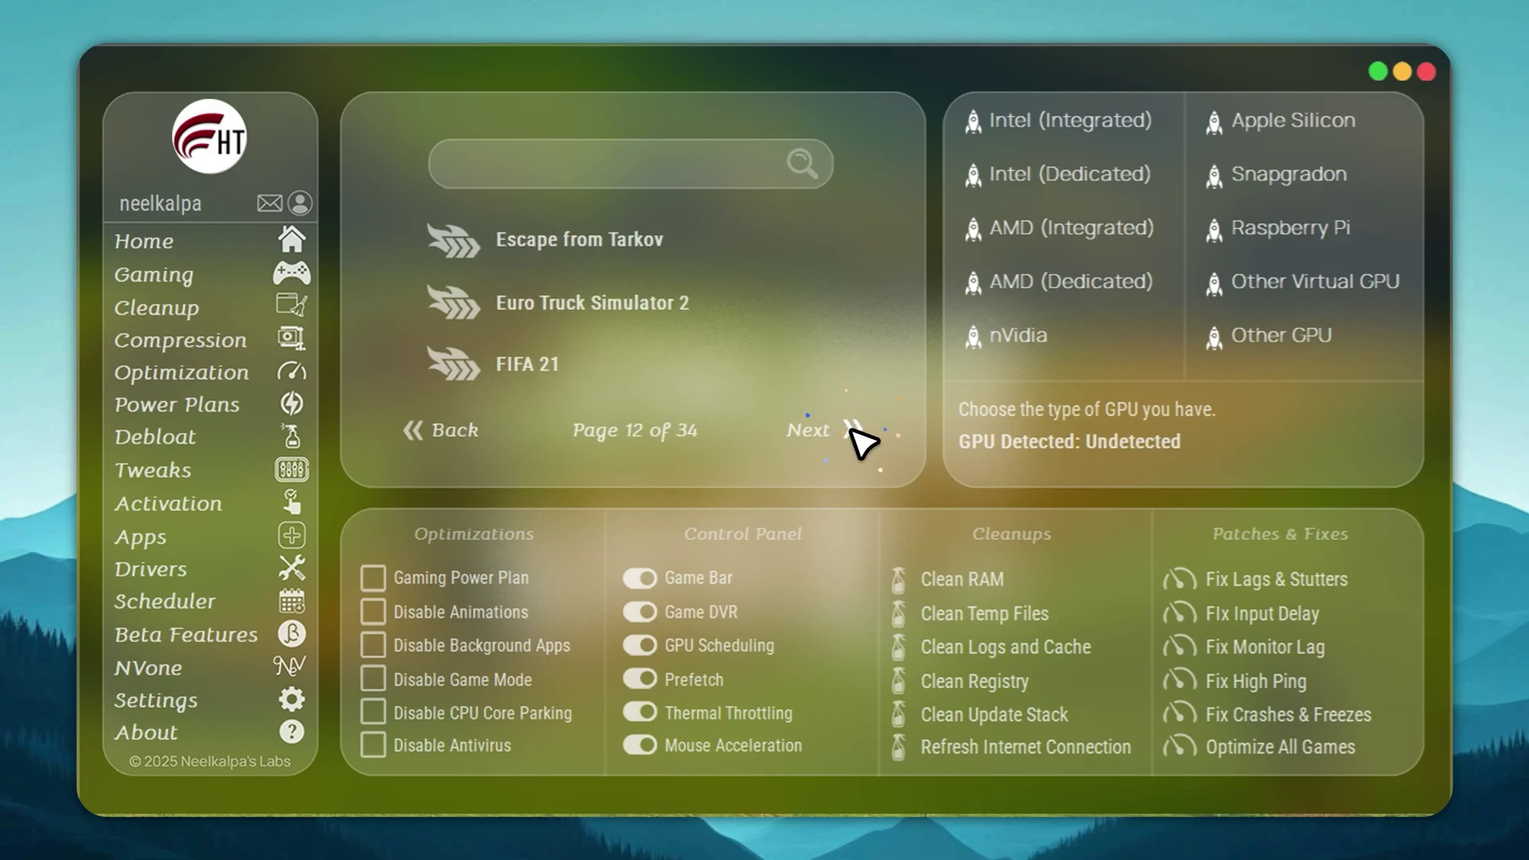
left_click(375, 578)
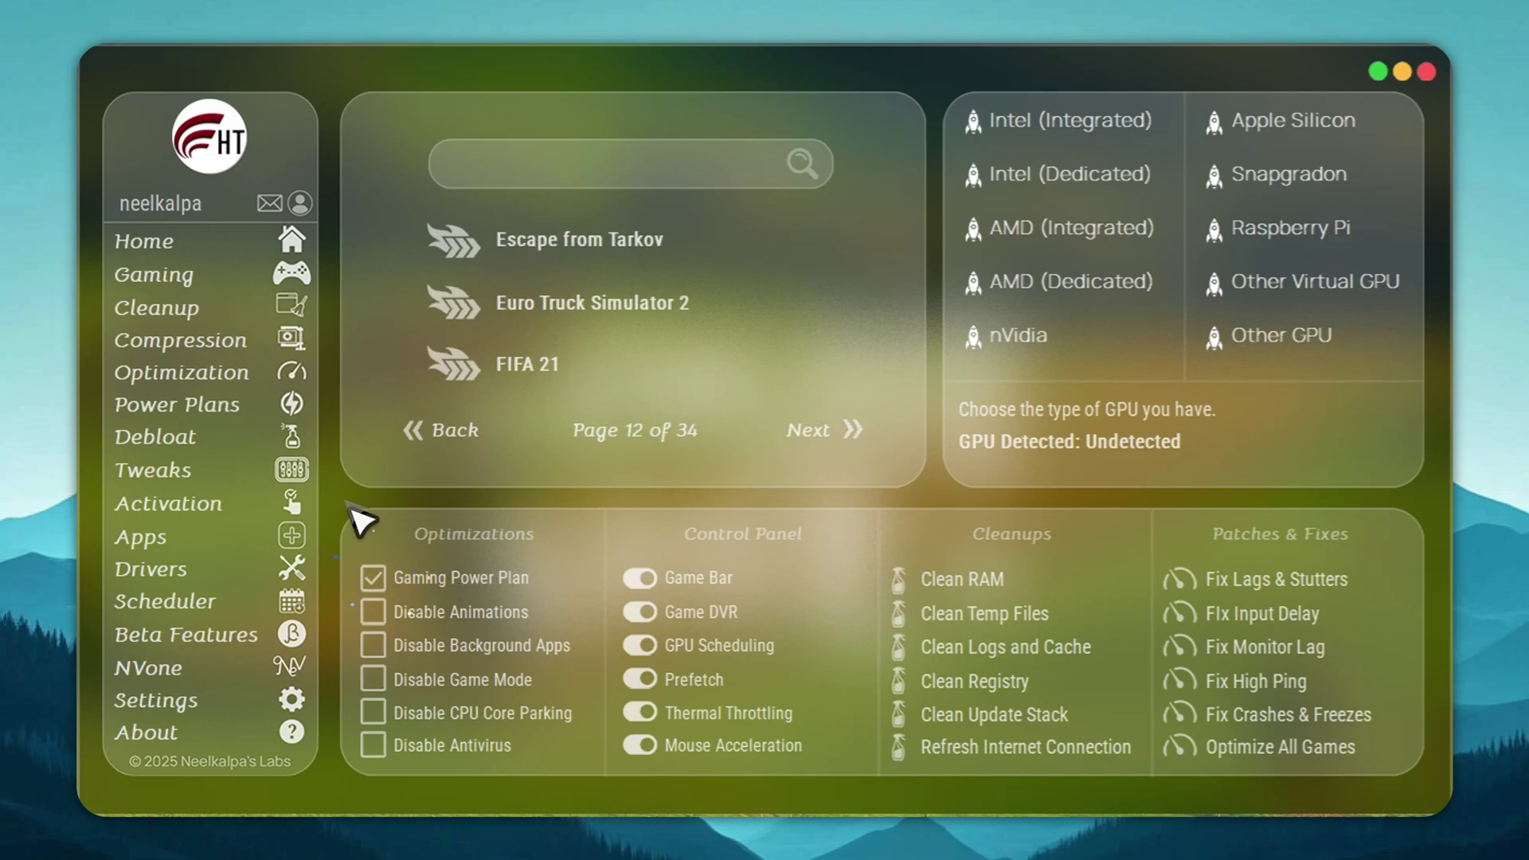
- Set Temp Files and User Temp to auto-clean at startup, then go to Optimization
left_click(241, 317)
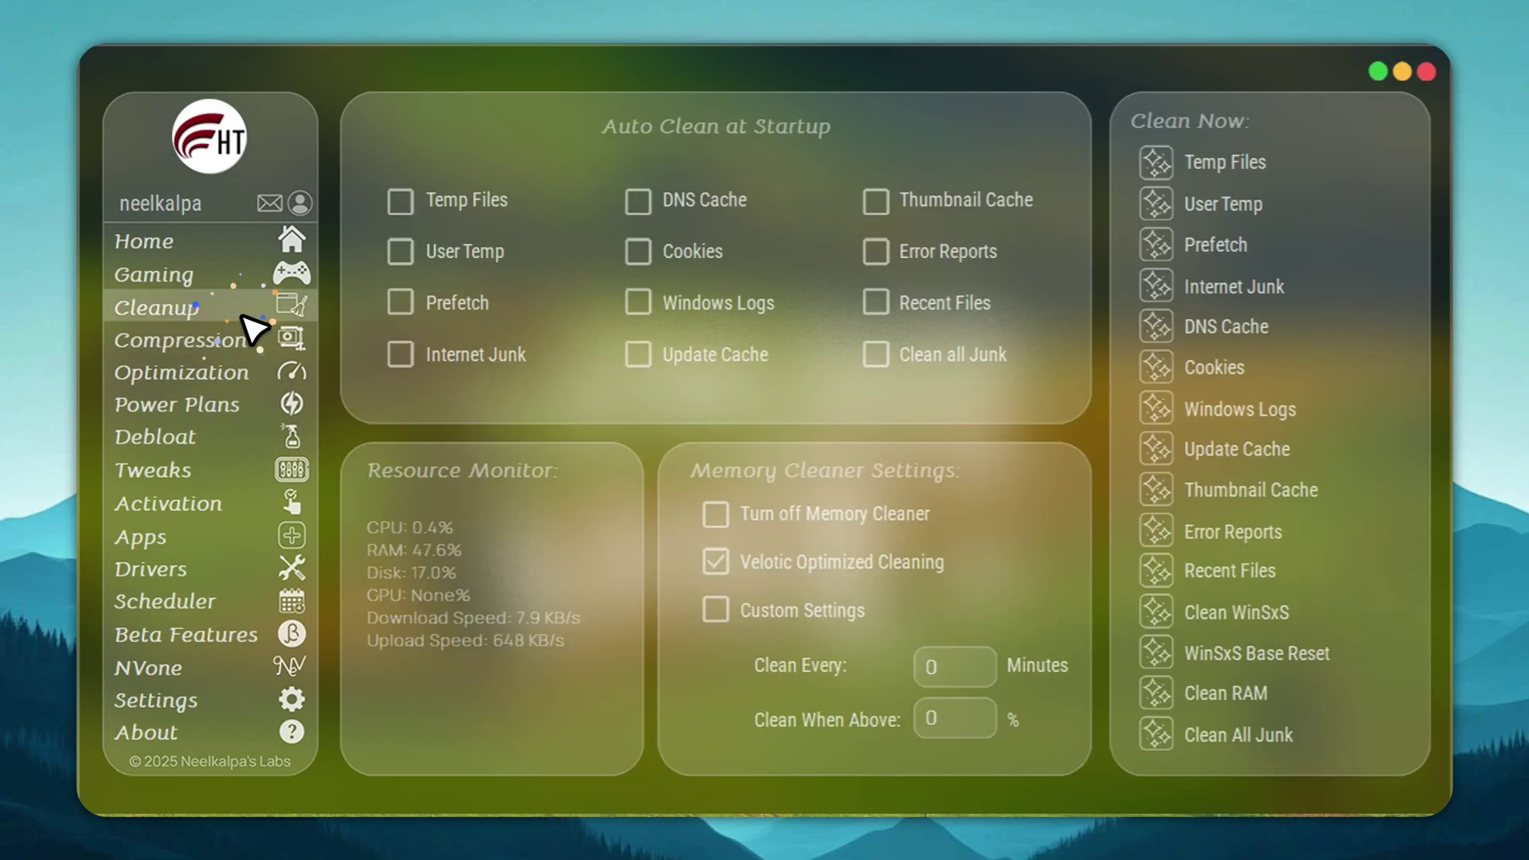
left_click(395, 199)
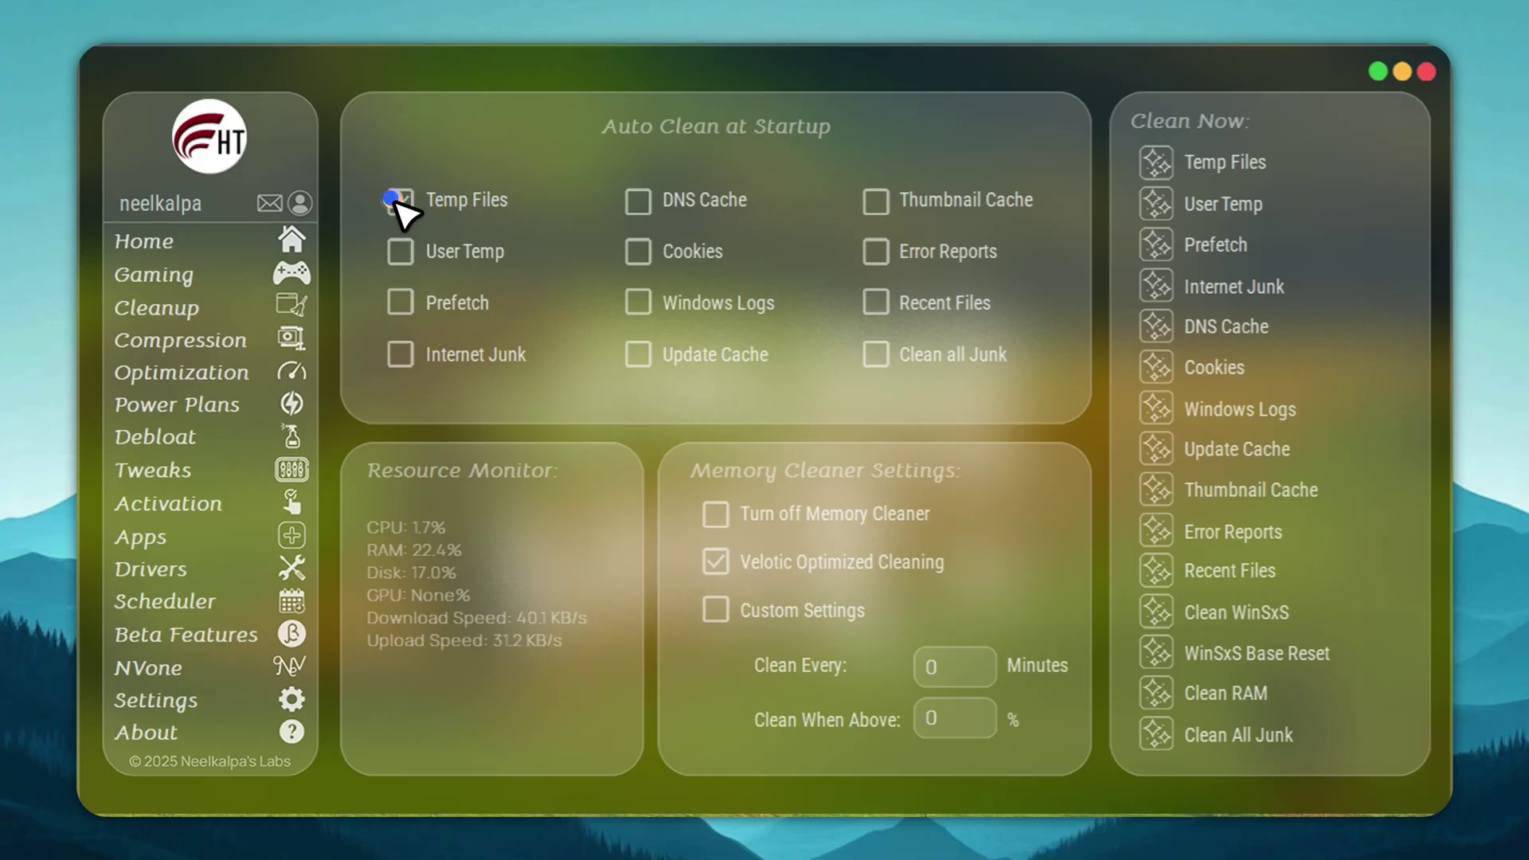
left_click(402, 250)
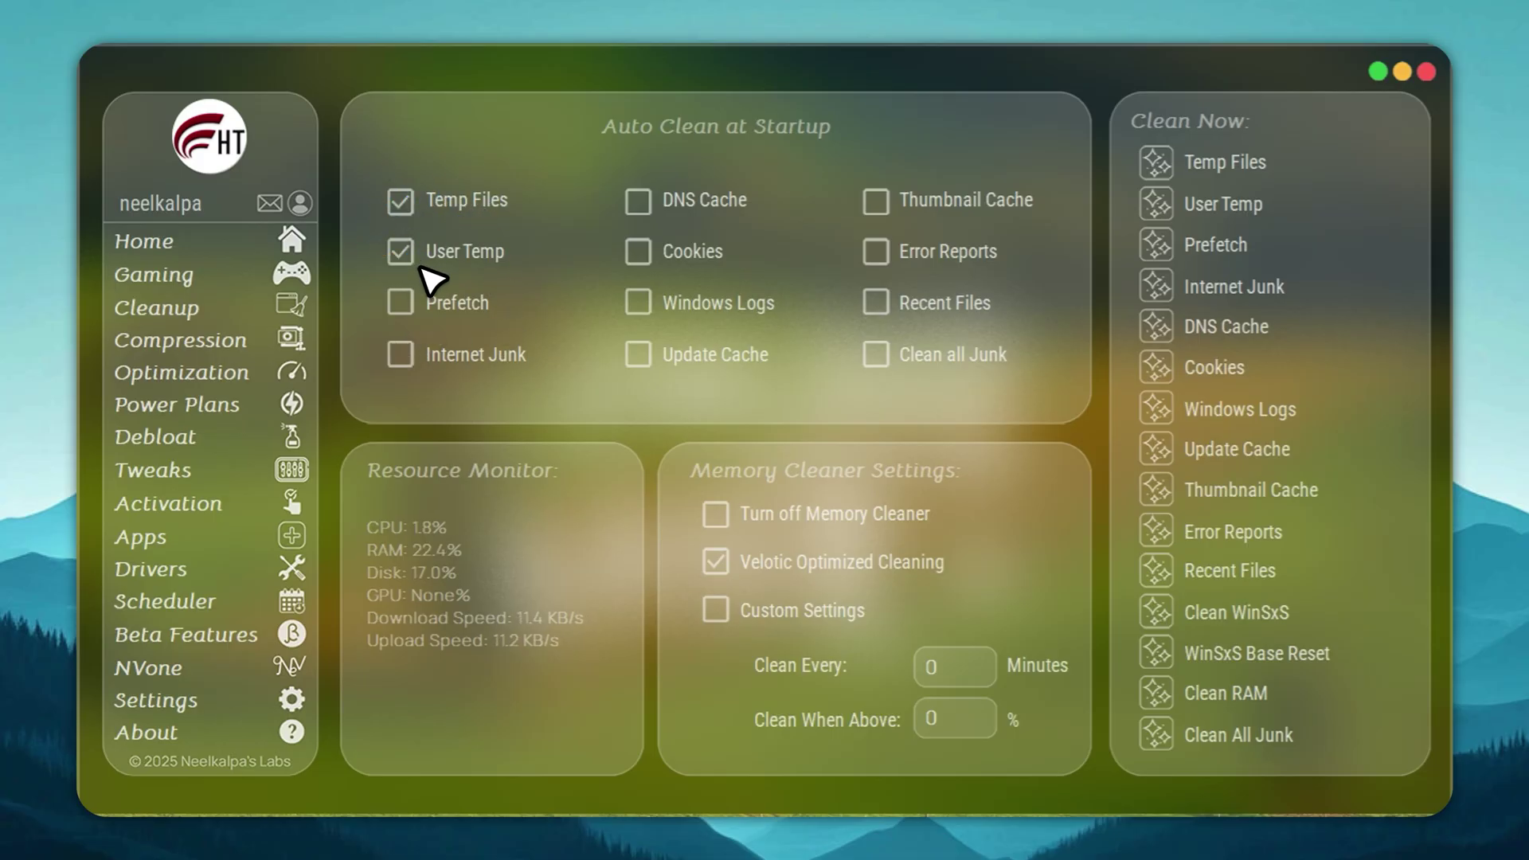
left_click(303, 374)
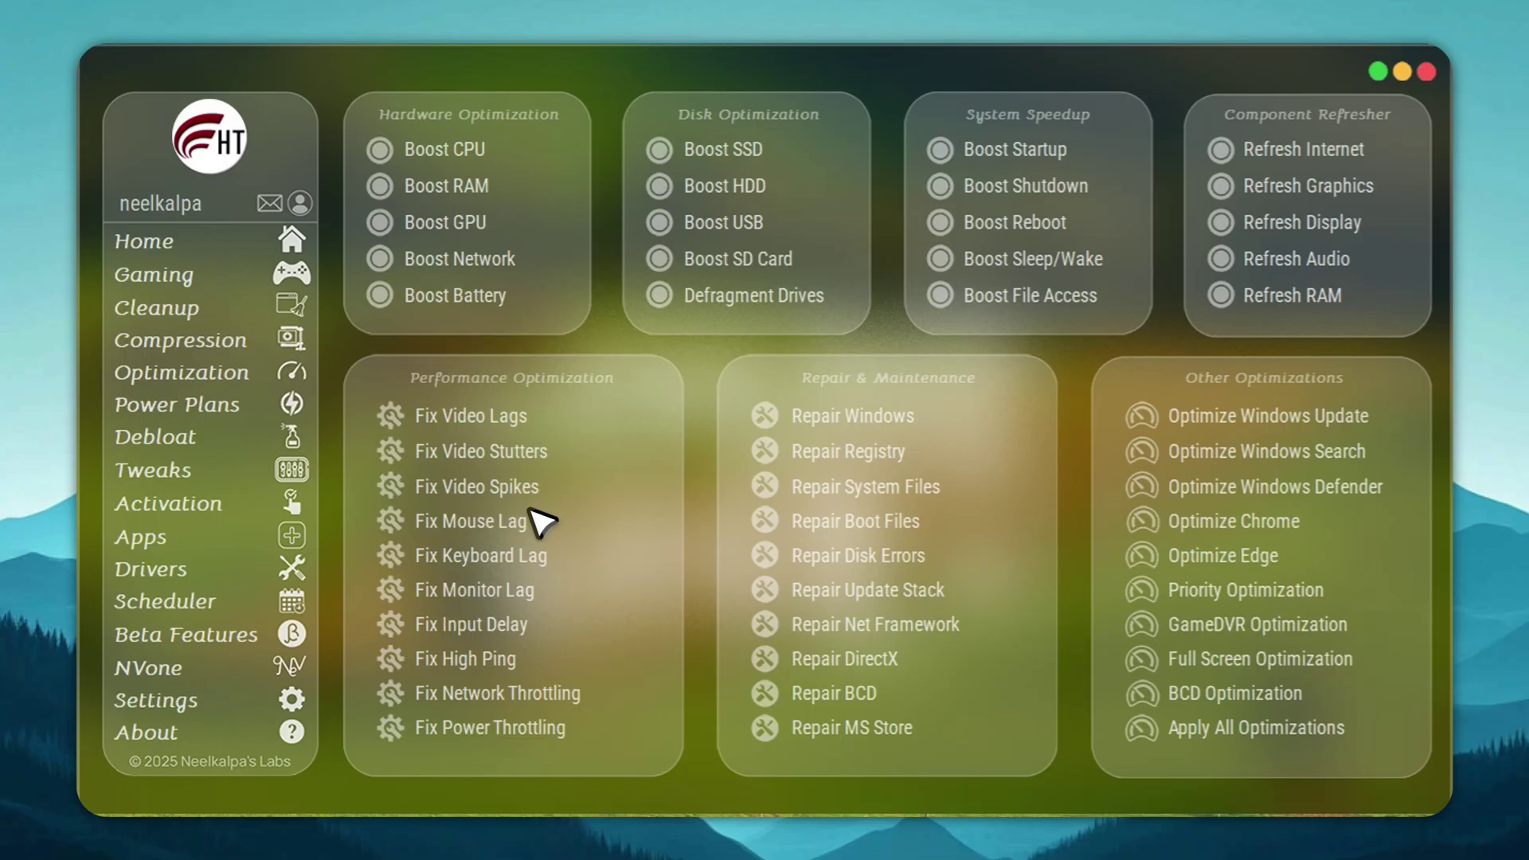
- Browse Power Plans and Debloat, and page through the Windows, Miscellaneous and Context Menu tweak lists
left_click(271, 408)
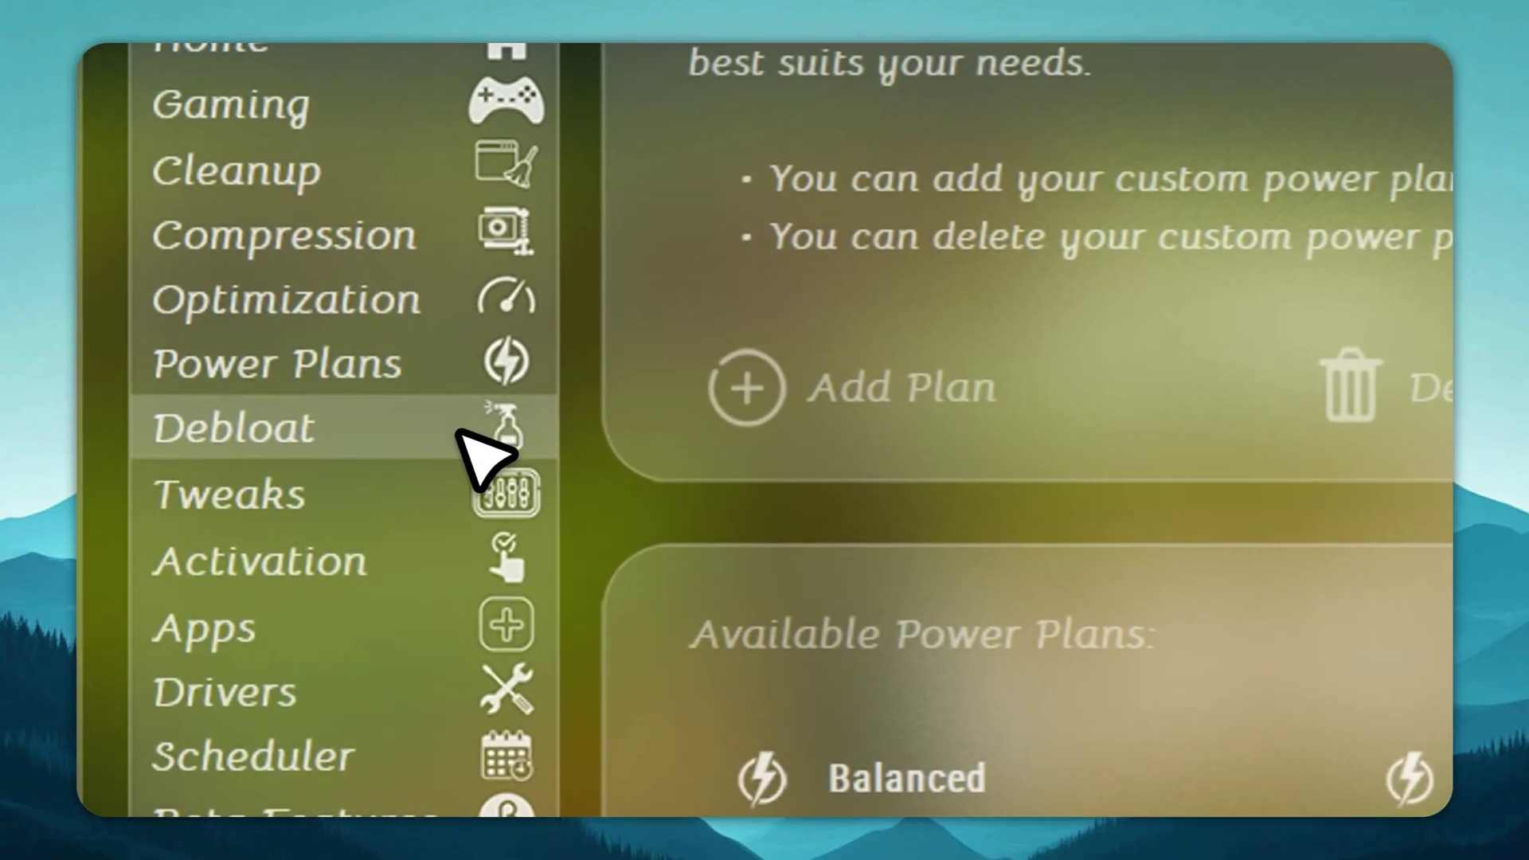
left_click(466, 434)
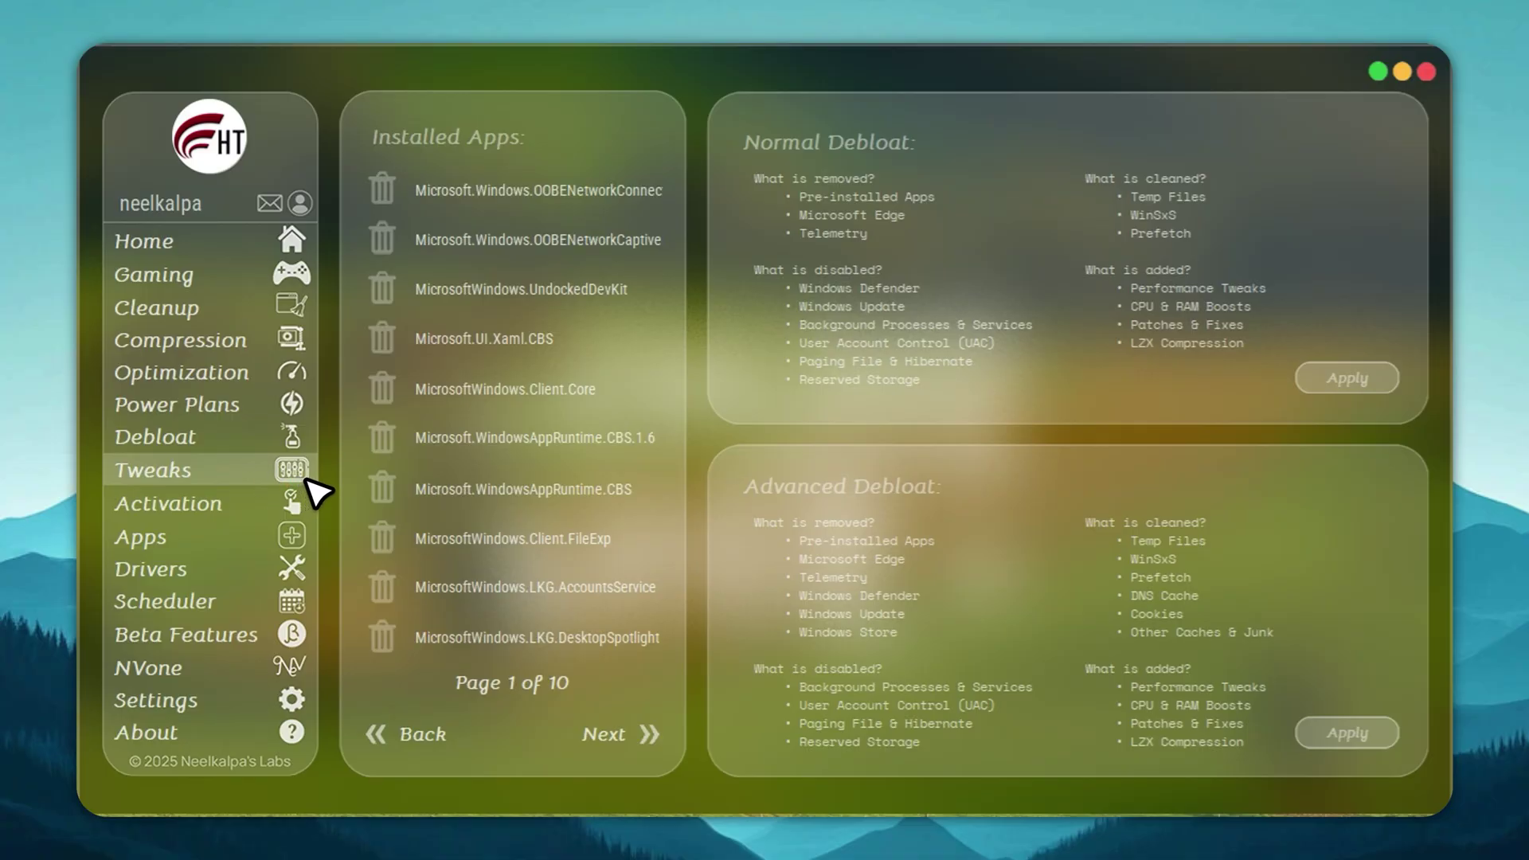
left_click(308, 481)
left_click(648, 733)
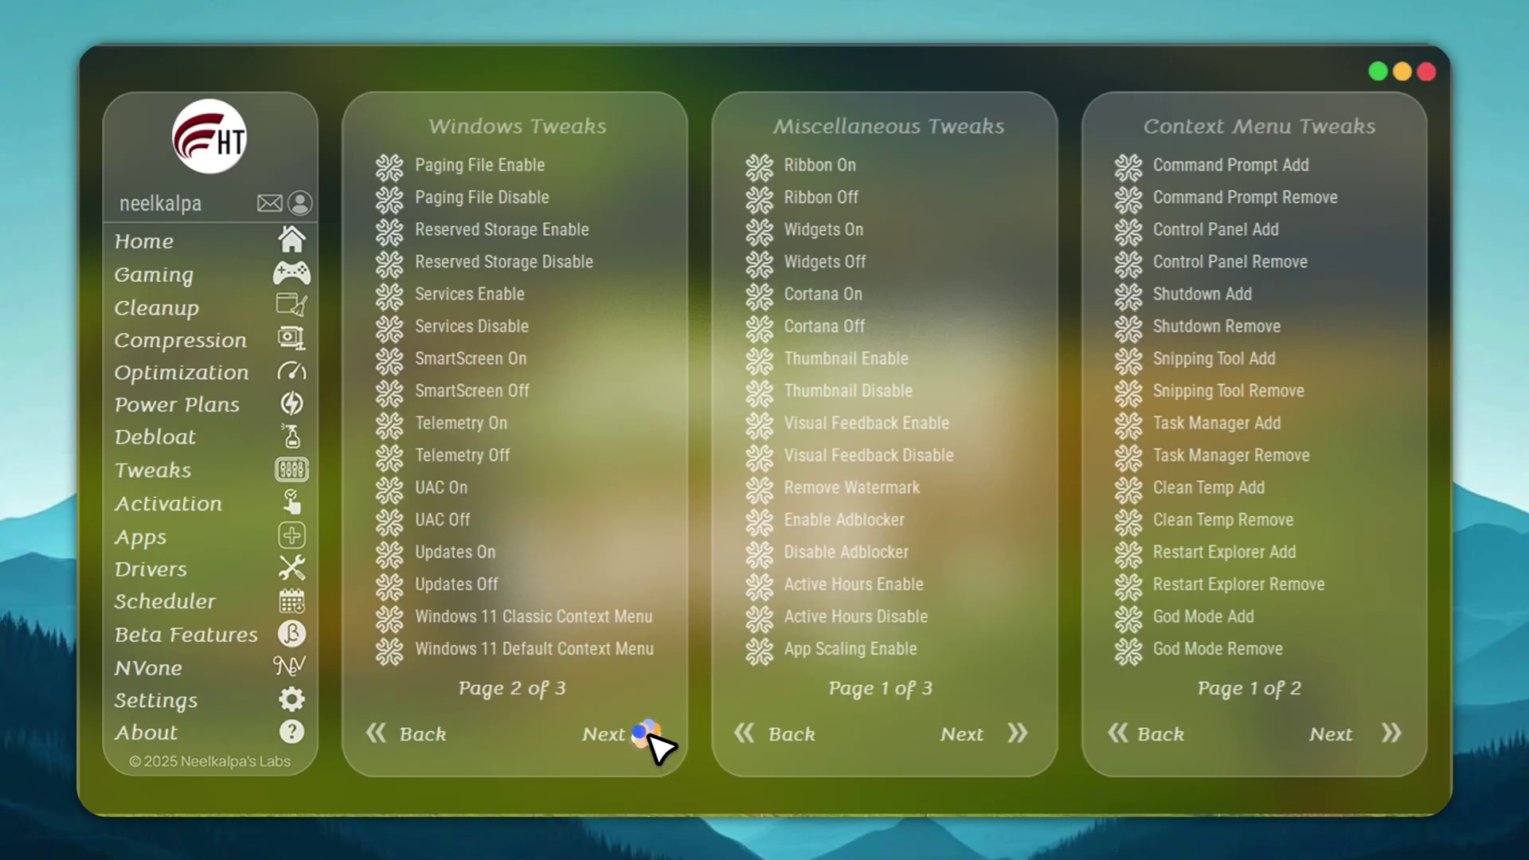
left_click(637, 733)
left_click(376, 732)
left_click(381, 733)
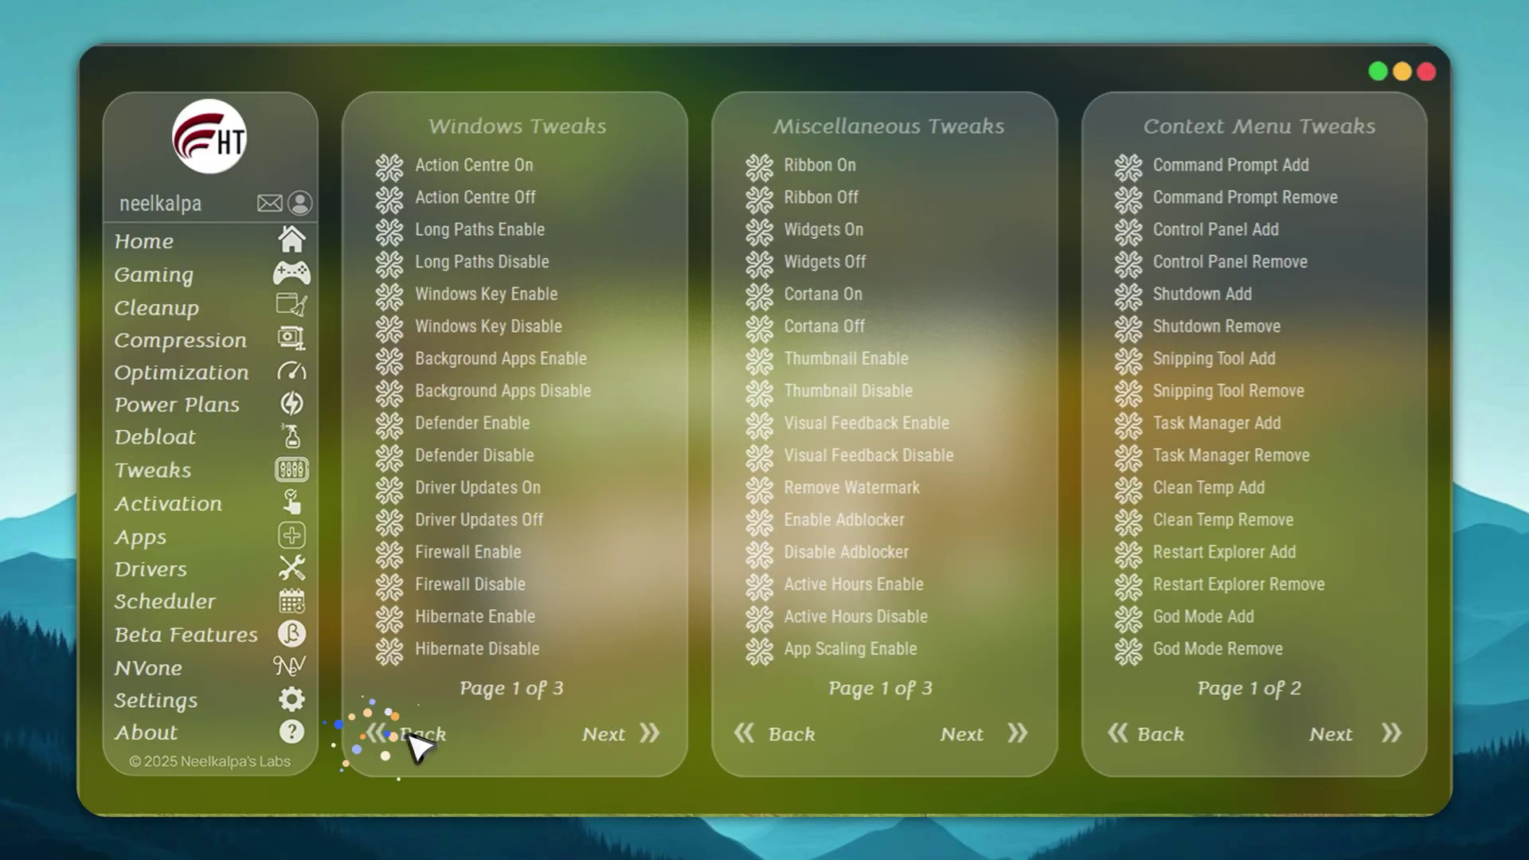
left_click(966, 733)
left_click(744, 734)
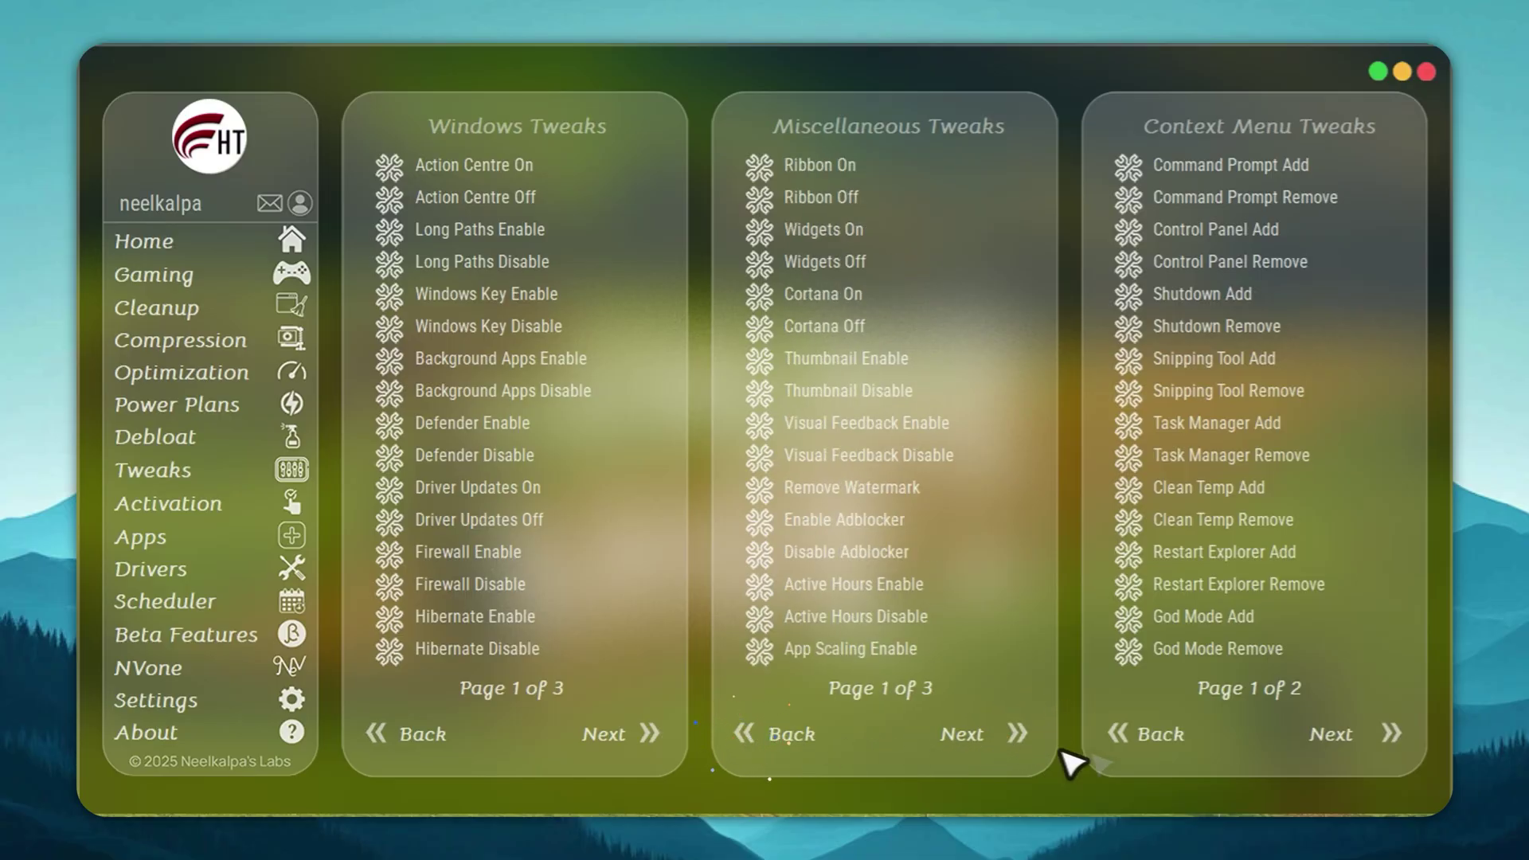
left_click(1392, 733)
left_click(1140, 736)
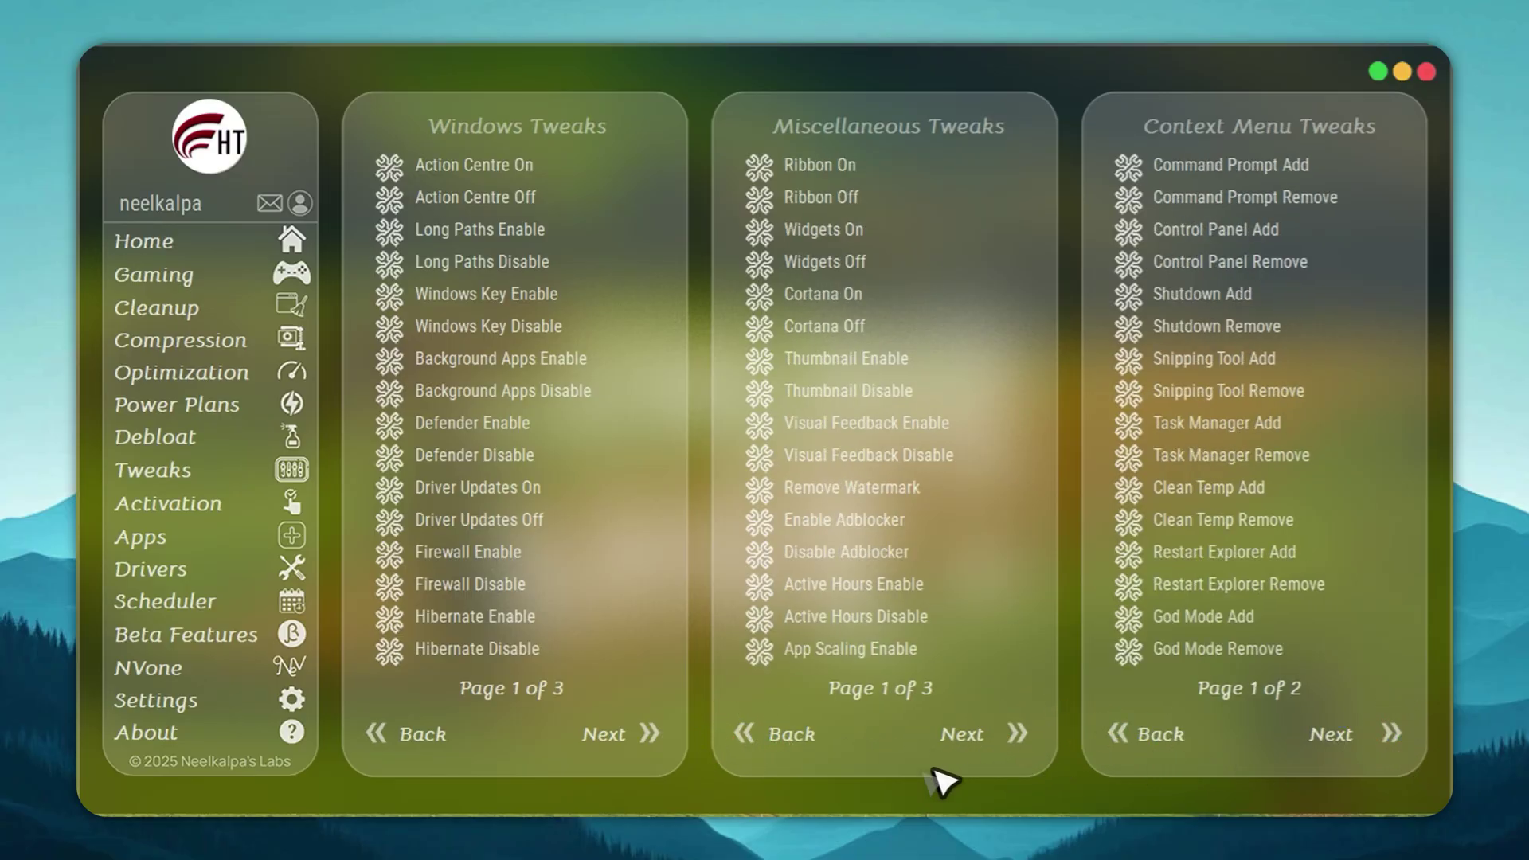
- Go to the third page of installable apps under Apps
left_click(299, 553)
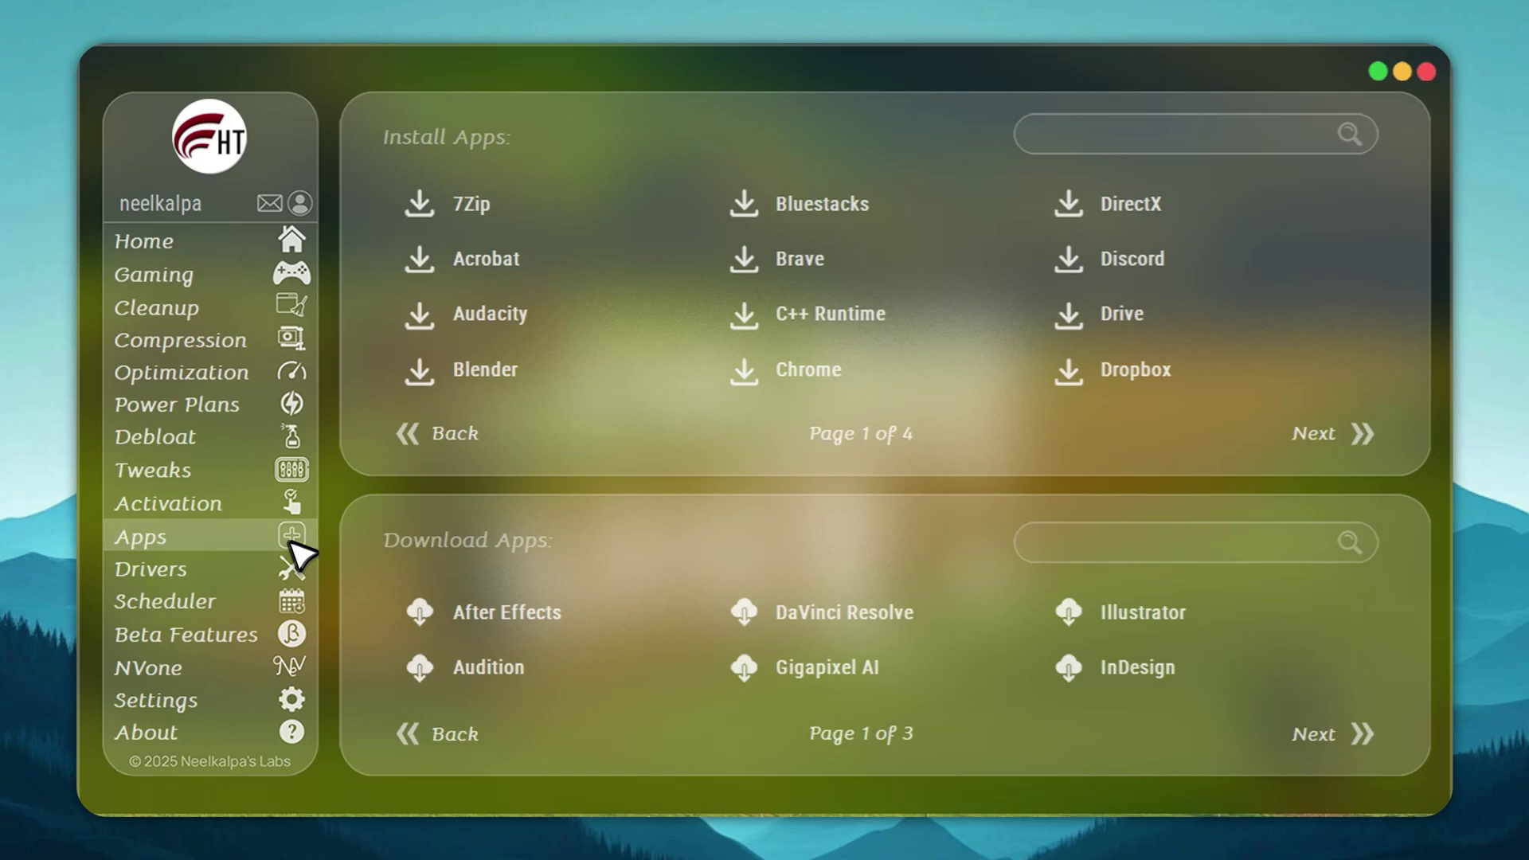
left_click(1360, 436)
left_click(1356, 440)
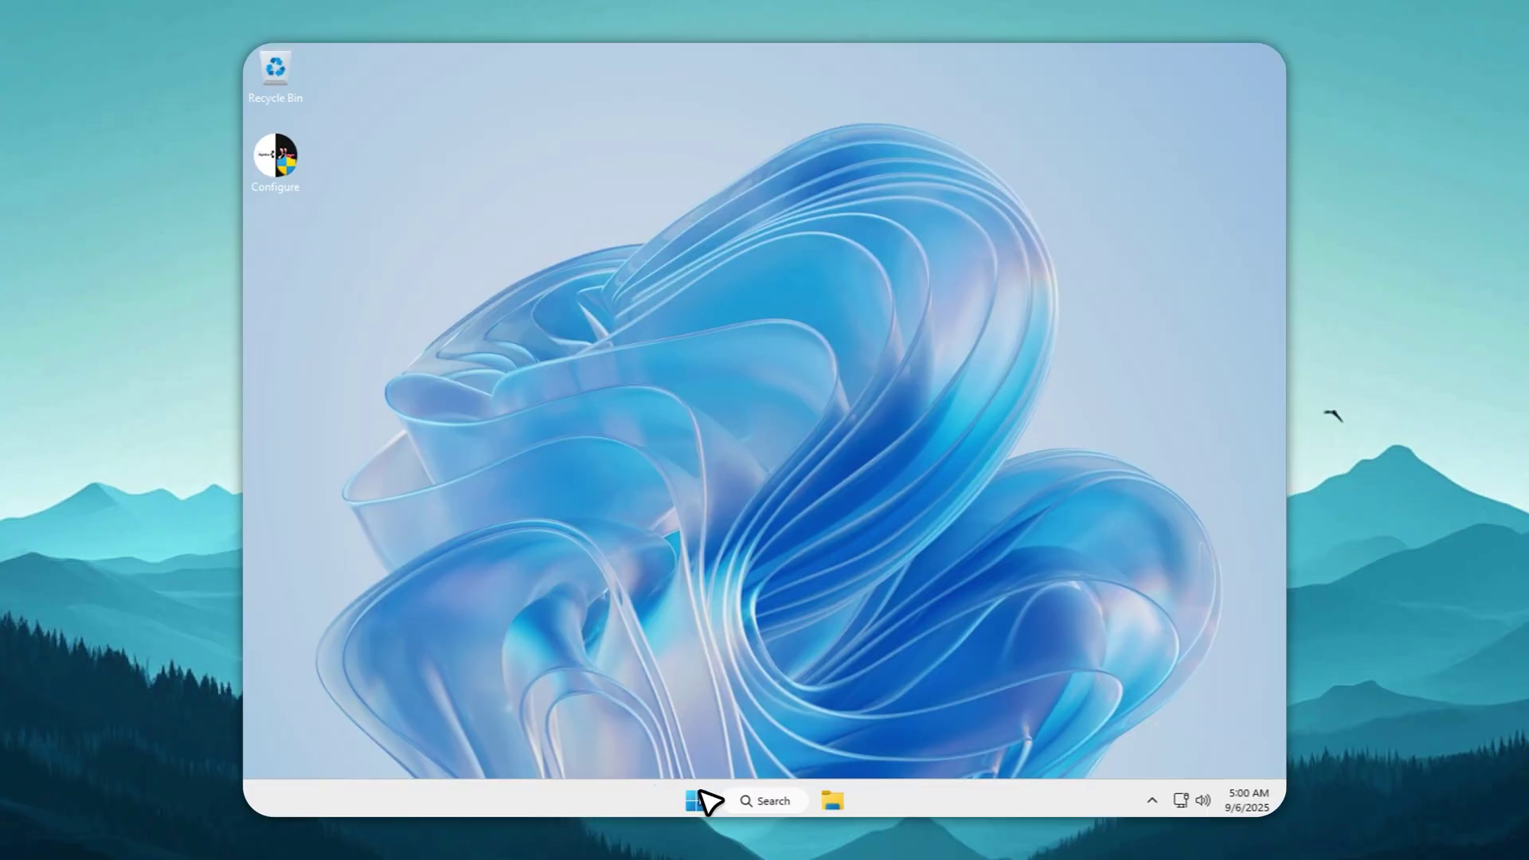
- Check Task Manager's memory use (242 of 255 MB, 95%), then start the Configure tool
right_click(700, 795)
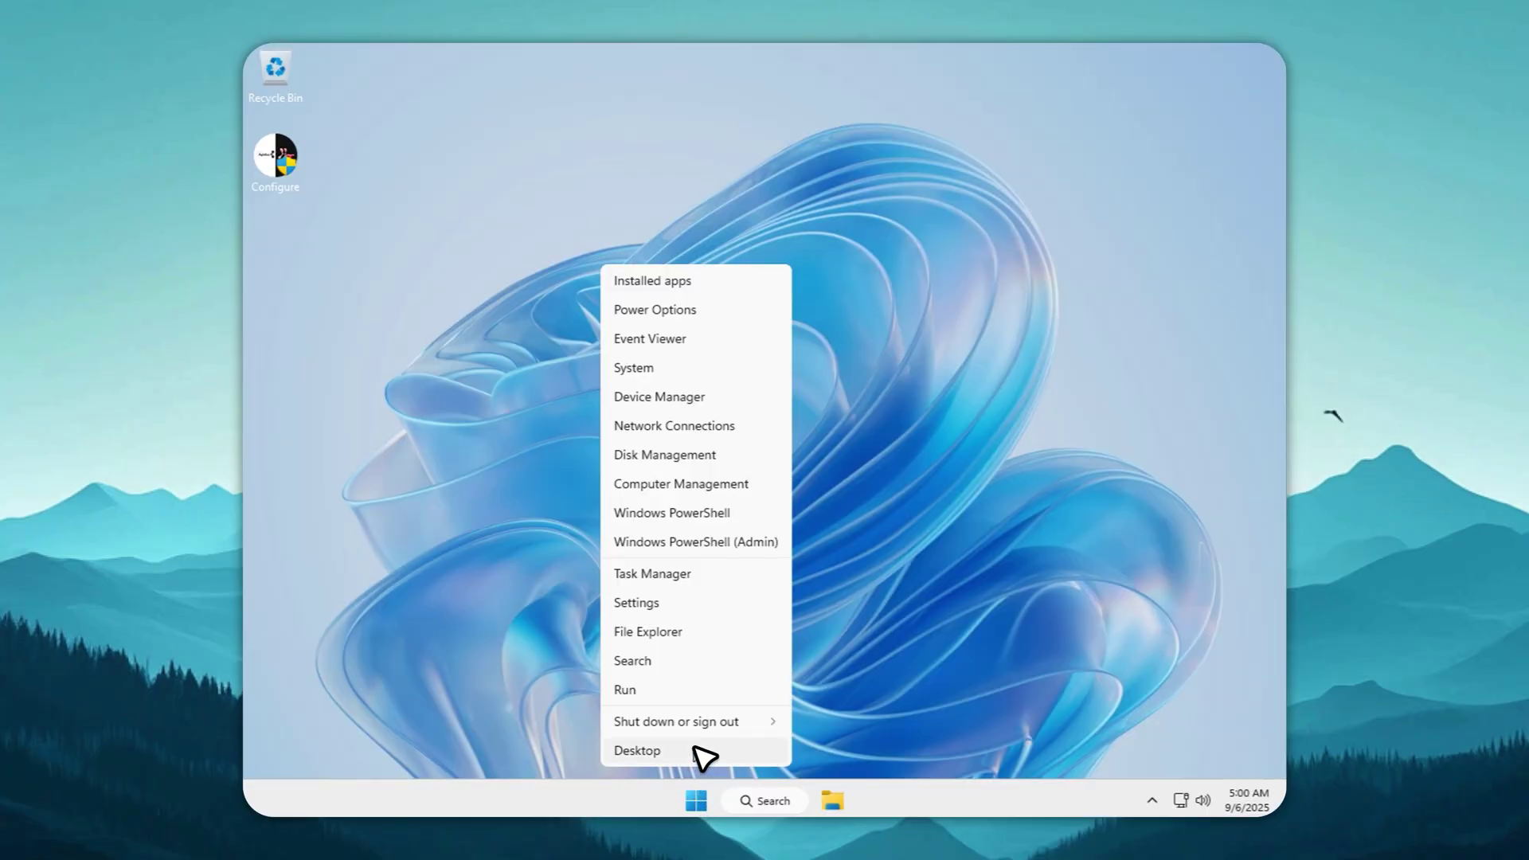
left_click(661, 576)
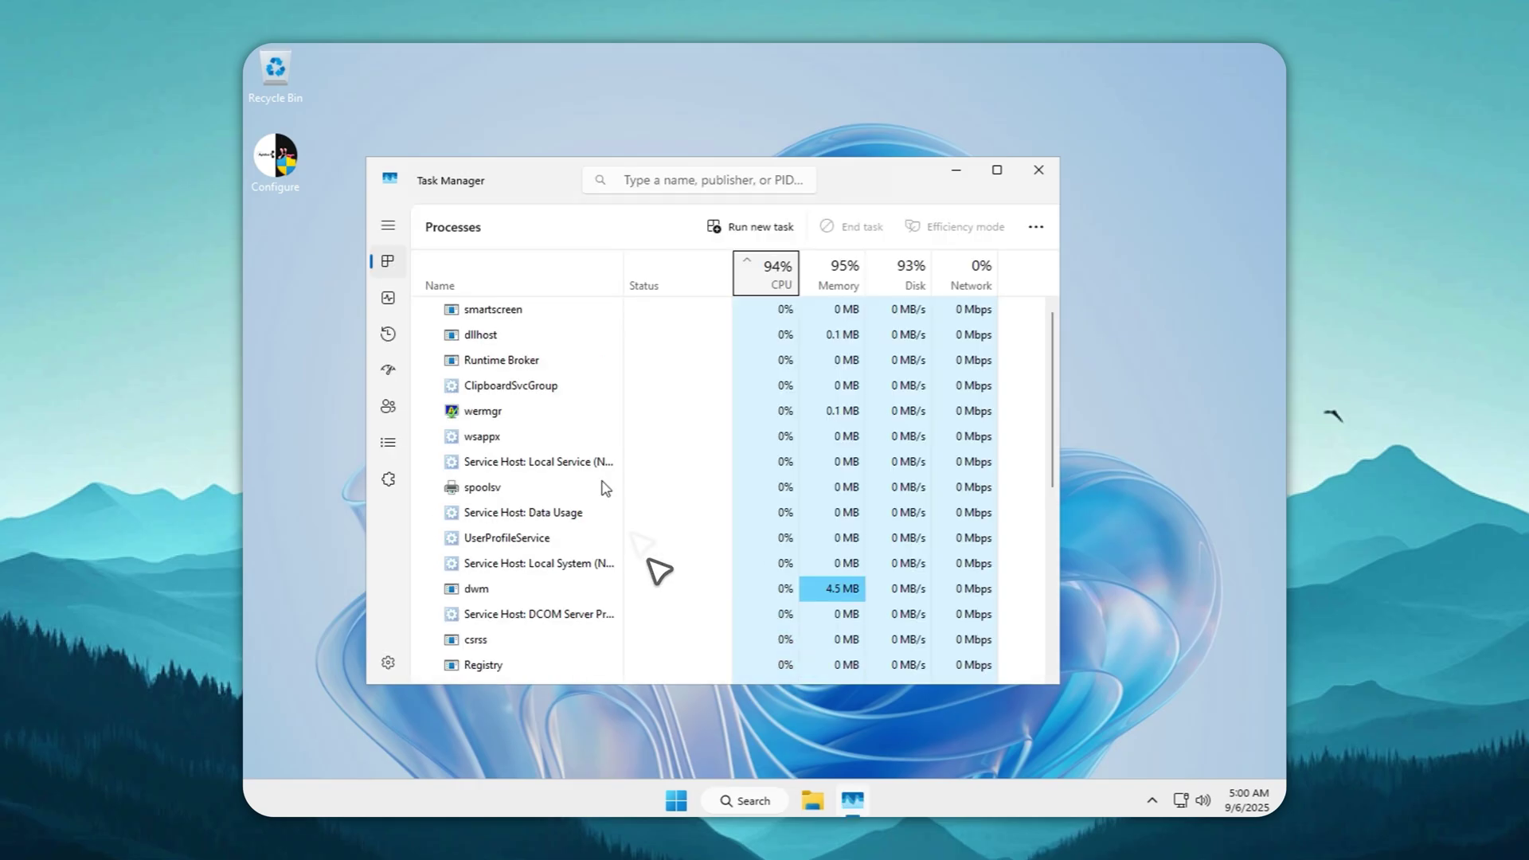
left_click(391, 298)
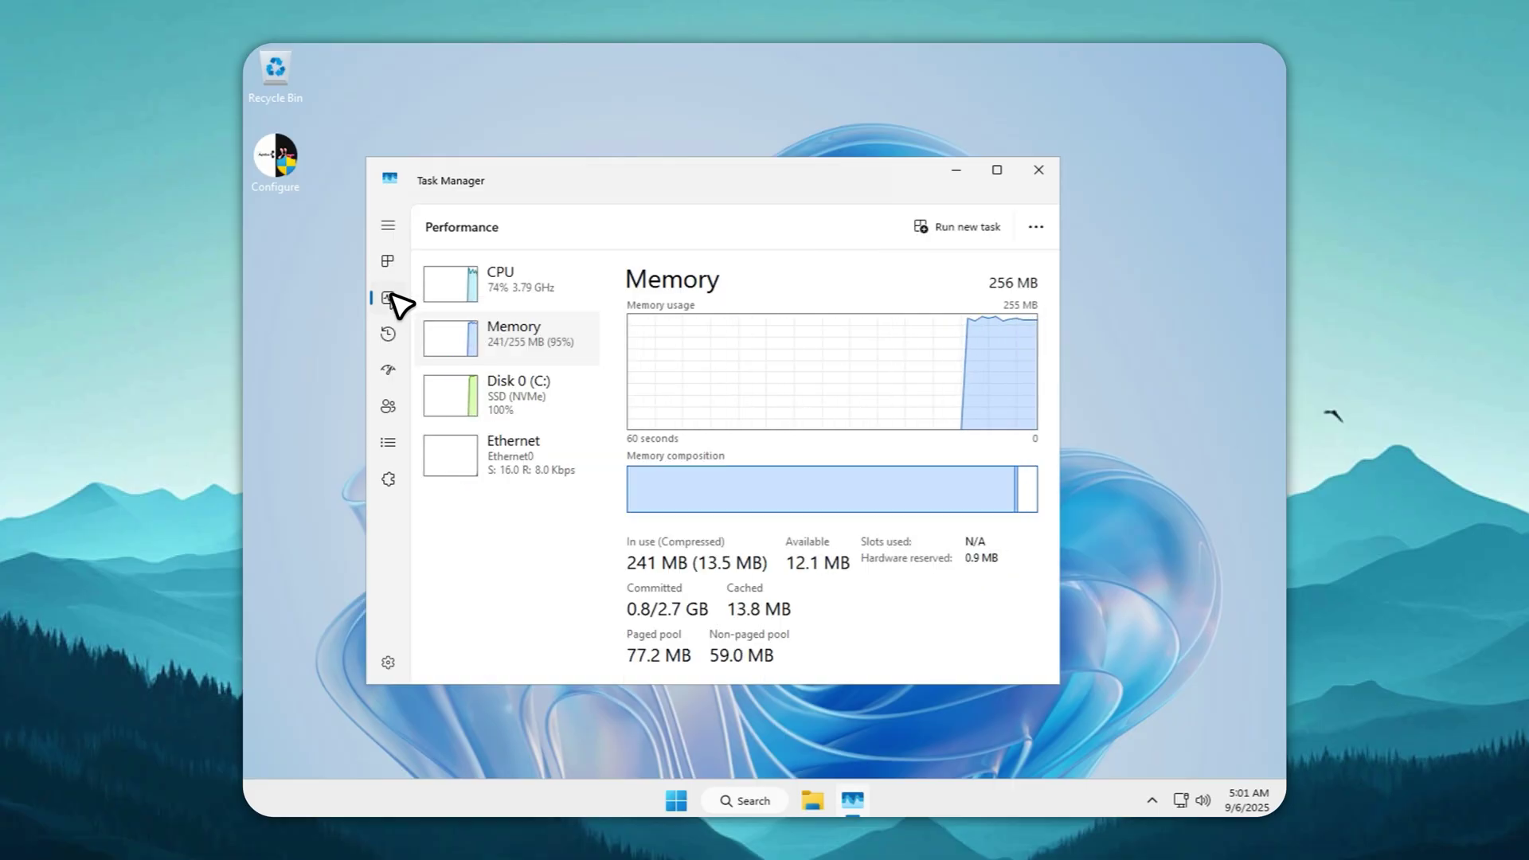
double_click(275, 163)
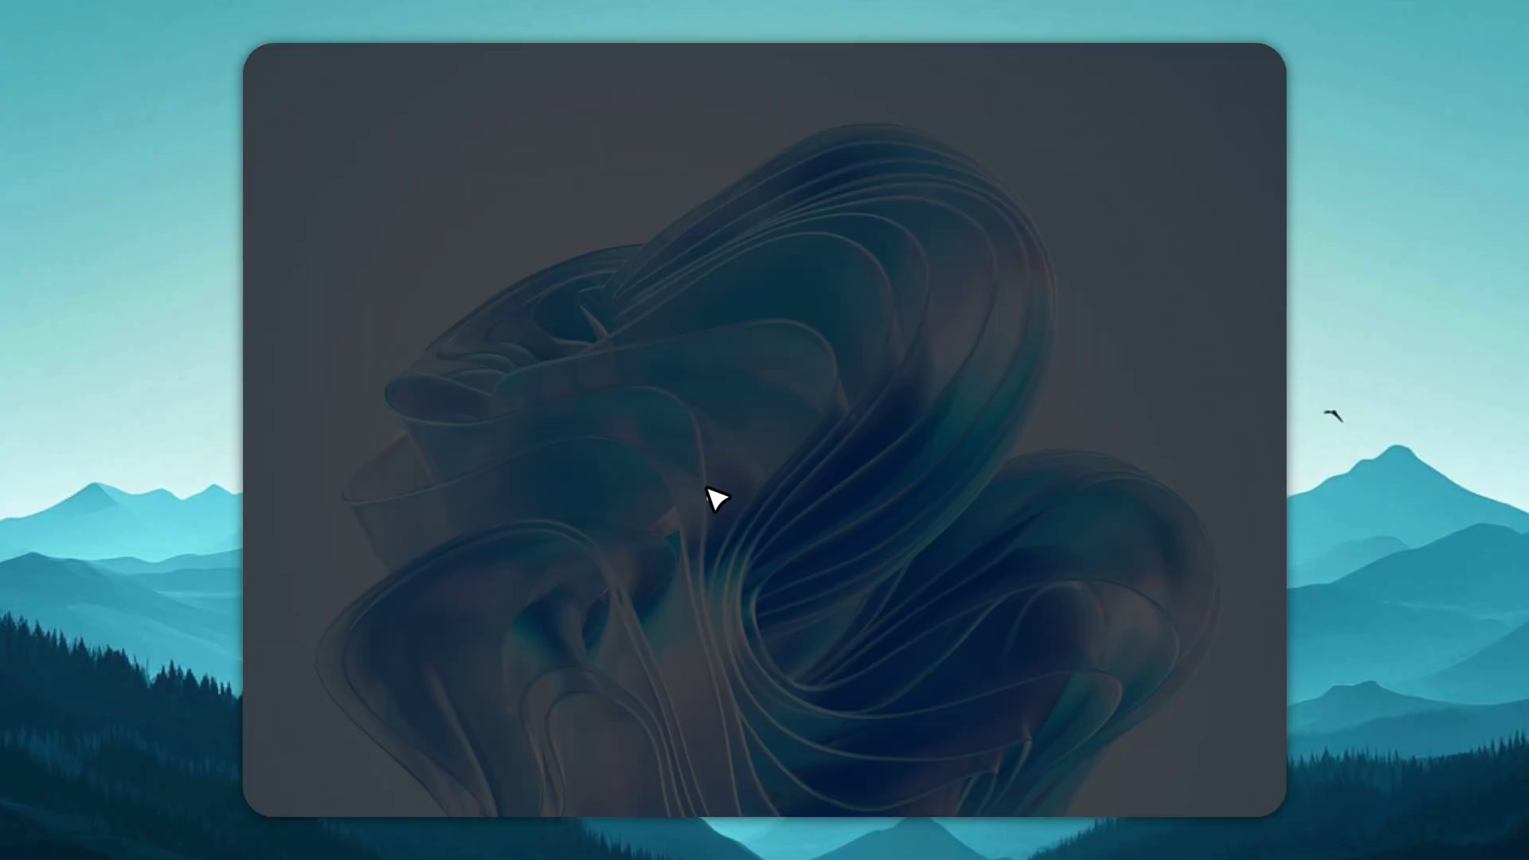
- Approve Configure's administrator prompt and bring the HT & Apidus Free Toolbox window to the front
left_click(669, 579)
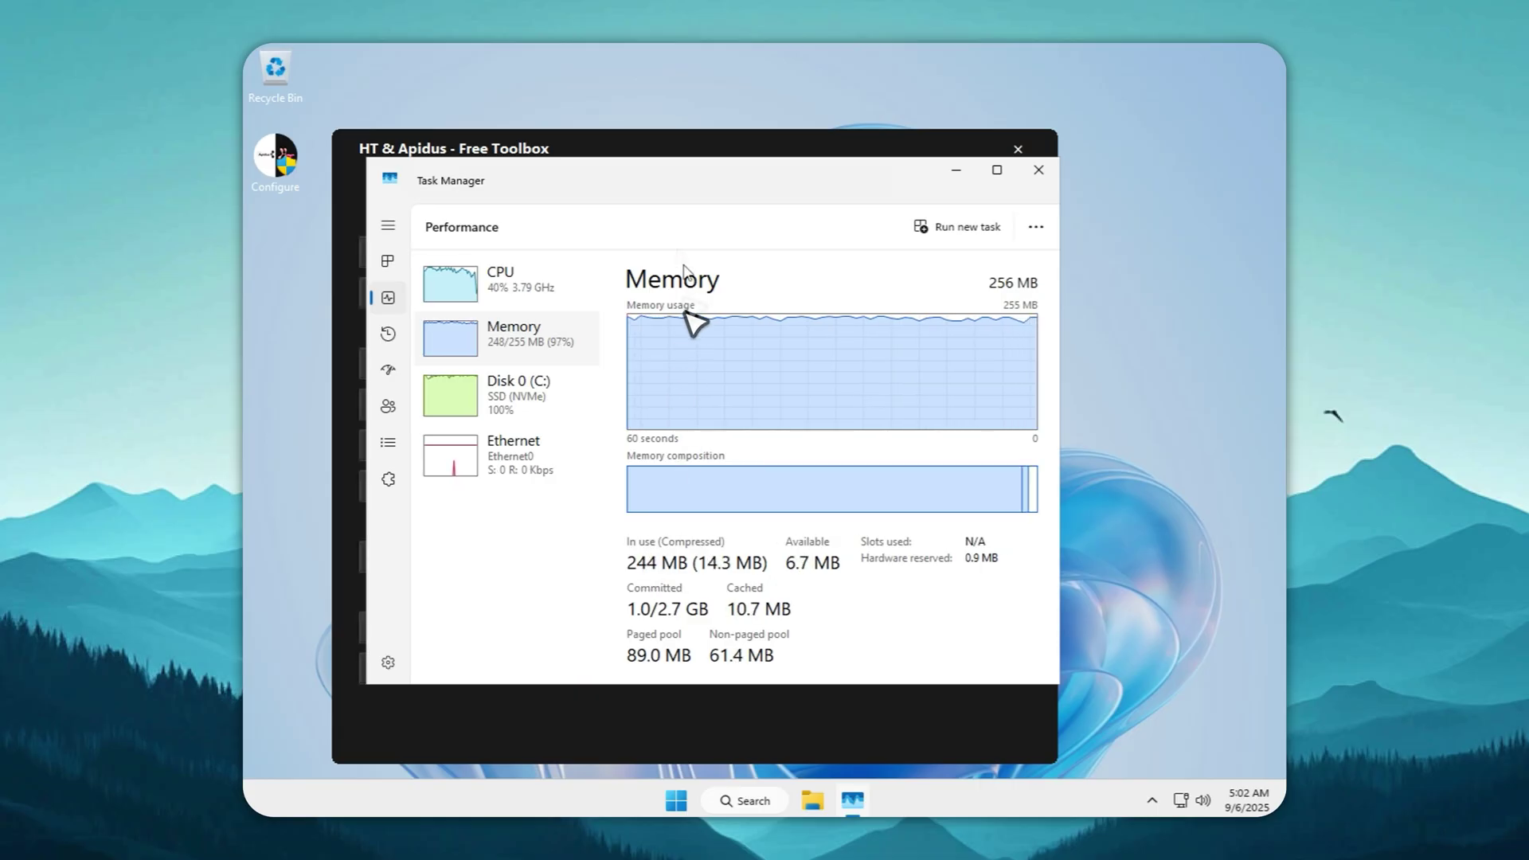
left_click_drag(629, 144, 639, 162)
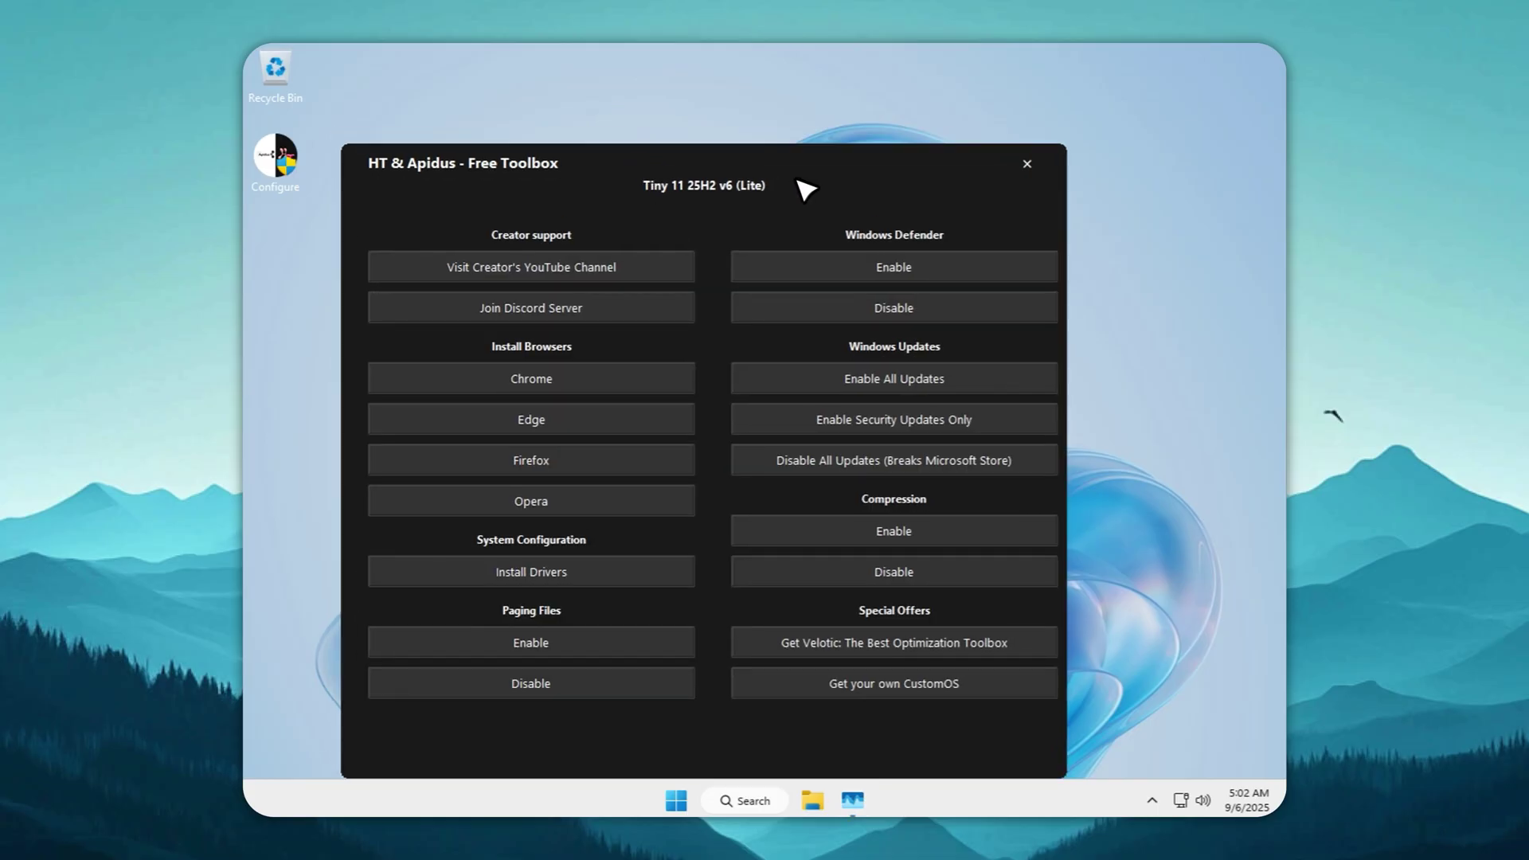